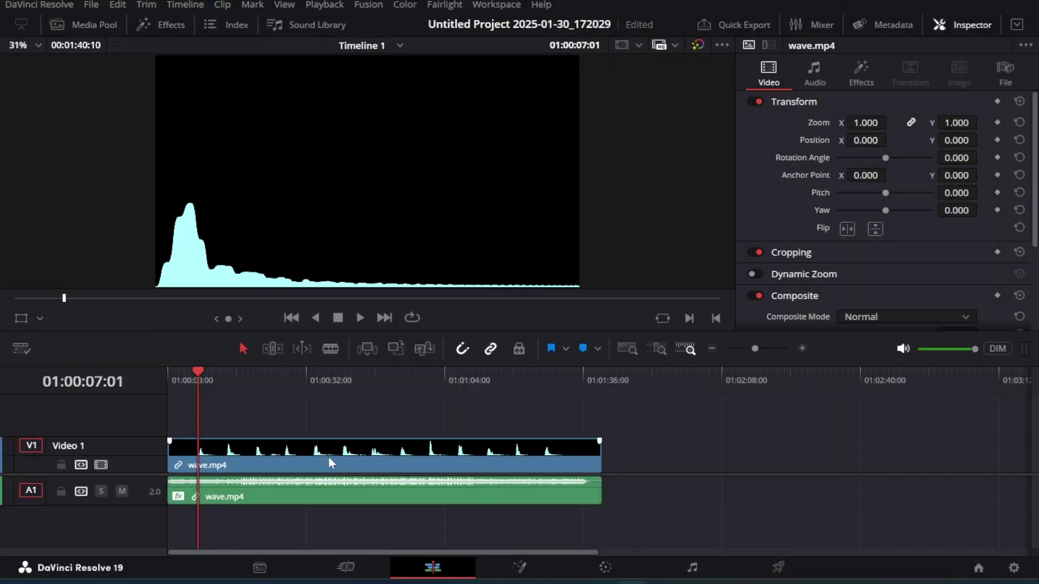
# Select the wave.mp4 clip on the timeline, then clear the selection
pyautogui.click(416, 453)
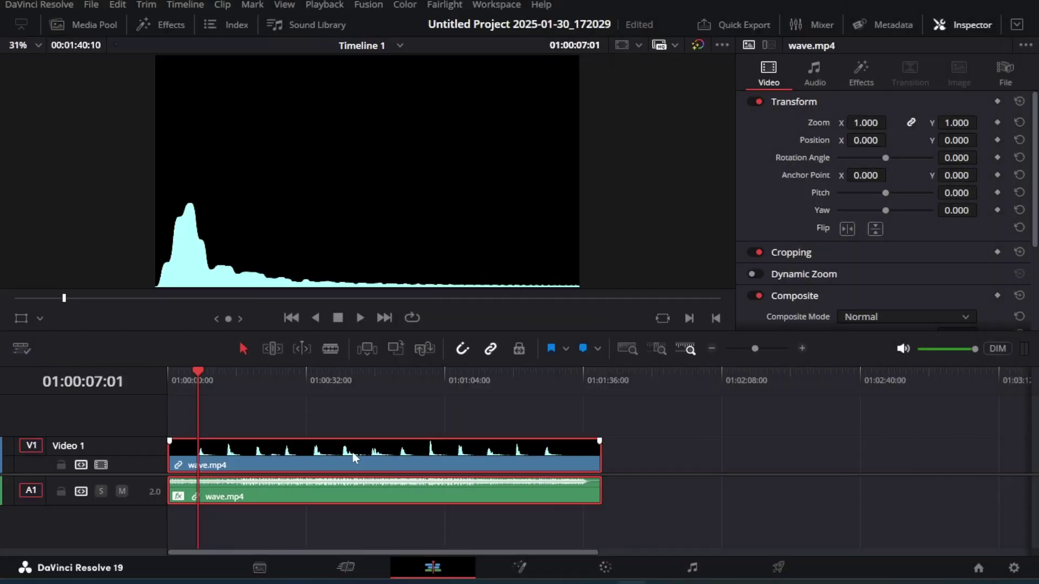
pyautogui.click(677, 502)
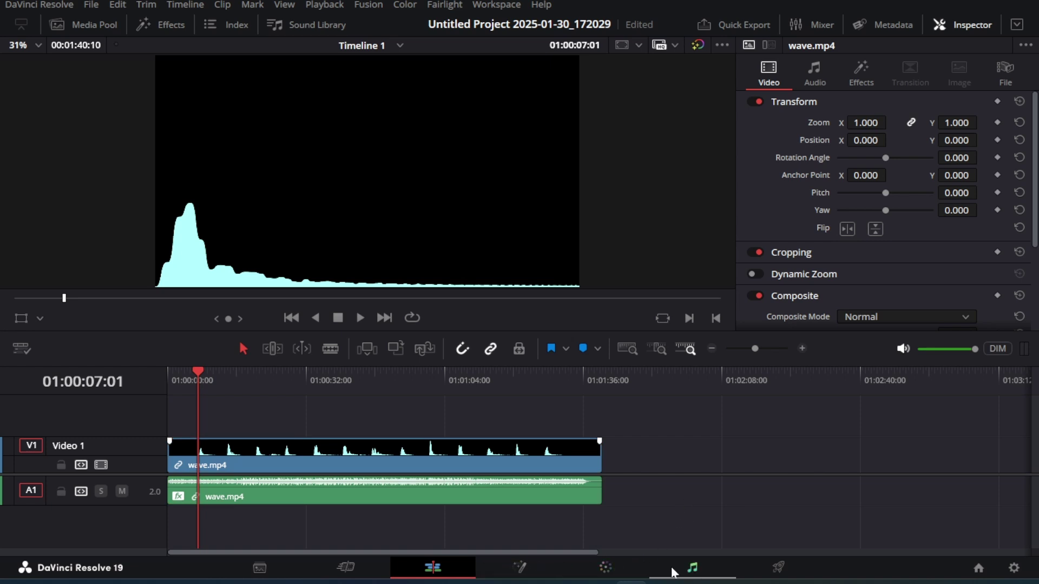
# On the Fairlight page, play wave.mp4 and list the VST Effects in the Effects library
pyautogui.click(688, 568)
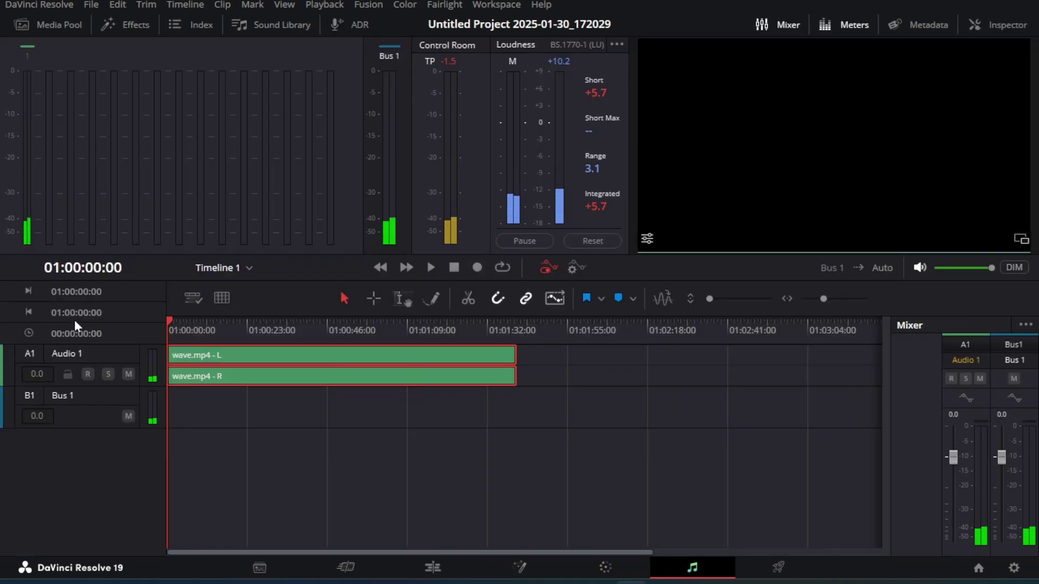
pyautogui.press('space')
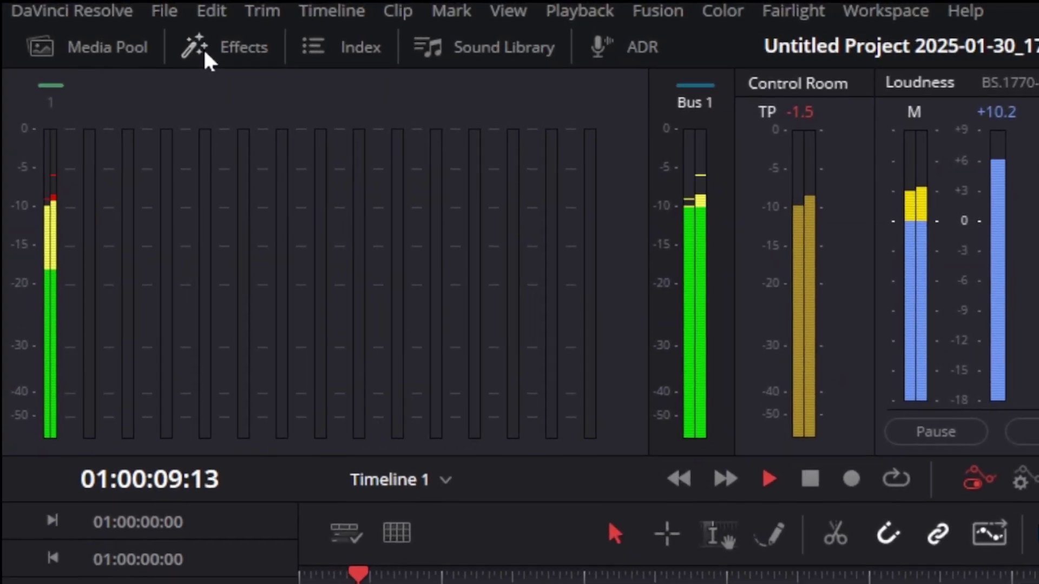
pyautogui.click(166, 38)
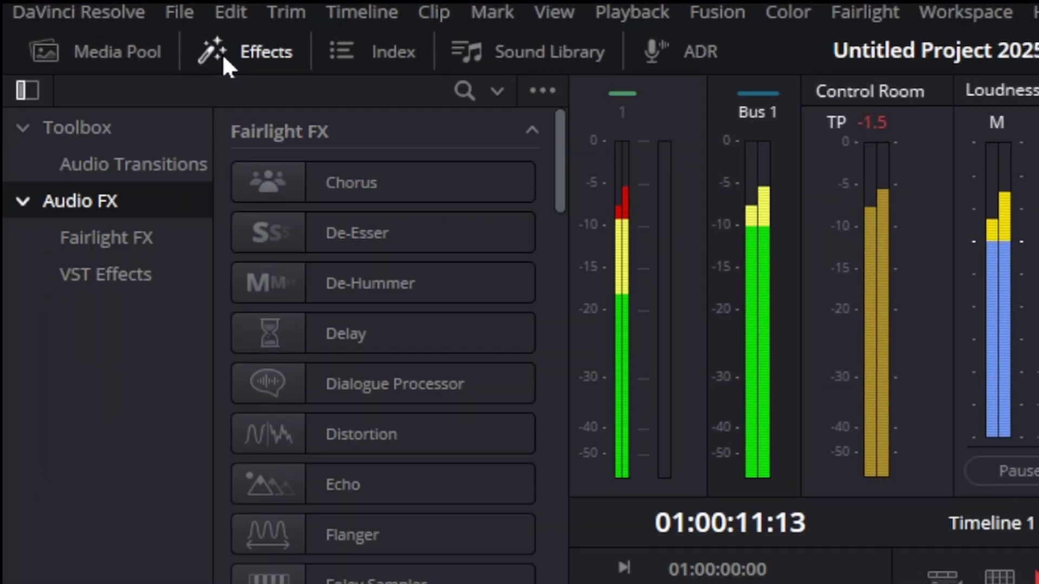
pyautogui.click(98, 265)
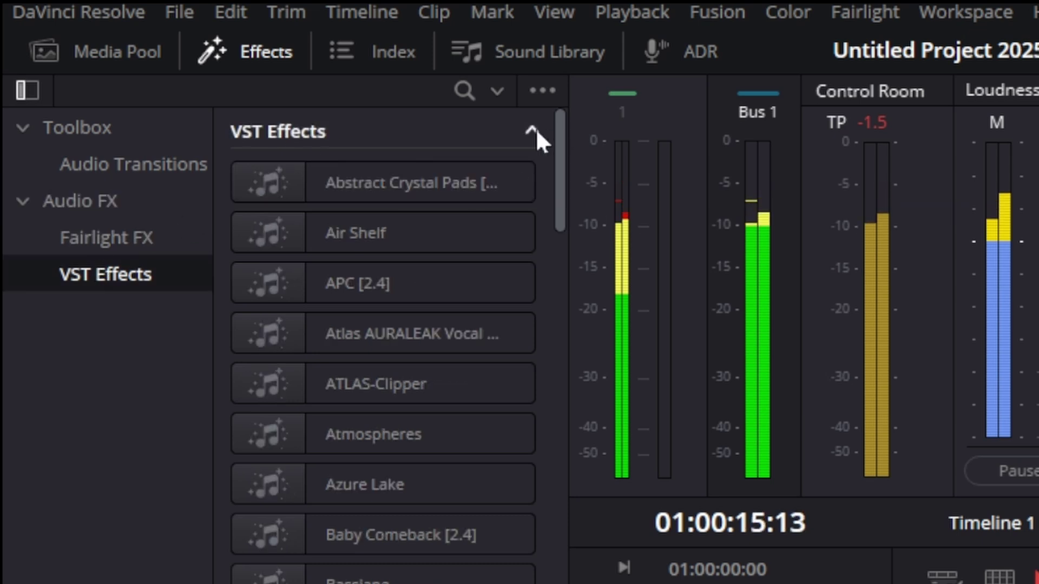
# Collapse VST Effects and save the Audio Plugins preferences with the loaded VST plugin folders
pyautogui.click(532, 130)
pyautogui.hotkey('ctrl', ',')
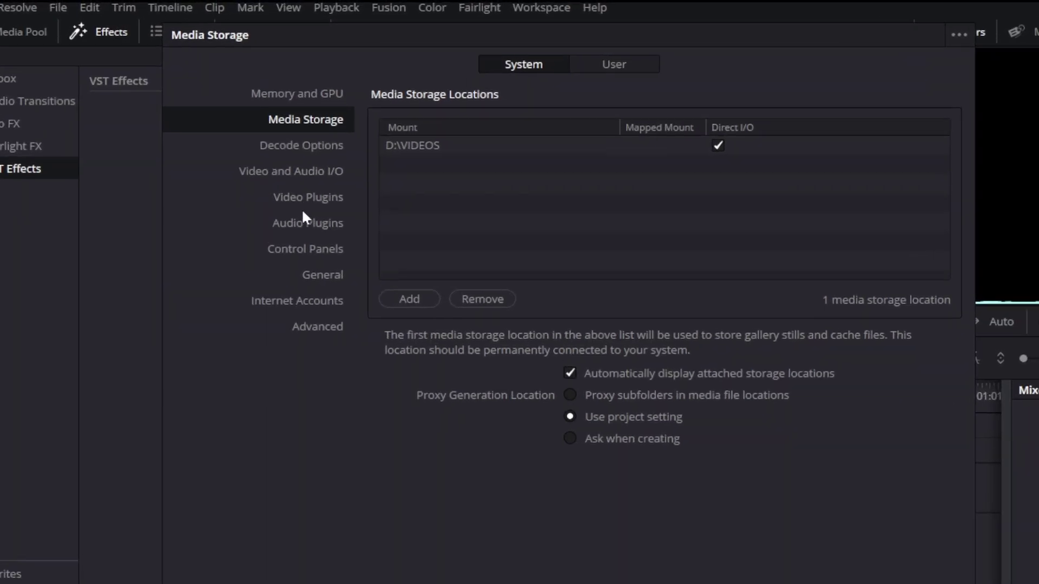
pyautogui.click(336, 352)
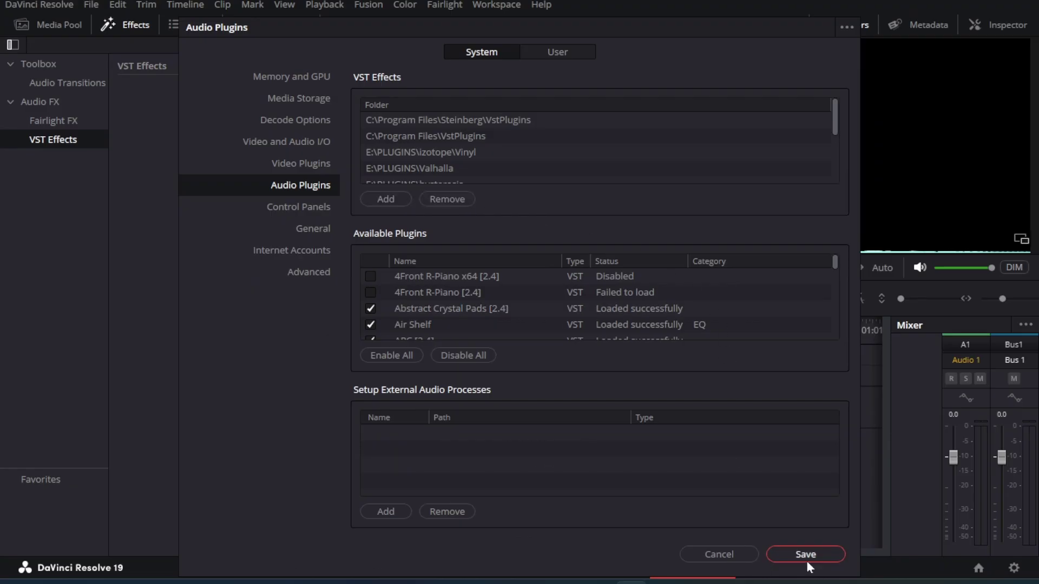
pyautogui.click(809, 559)
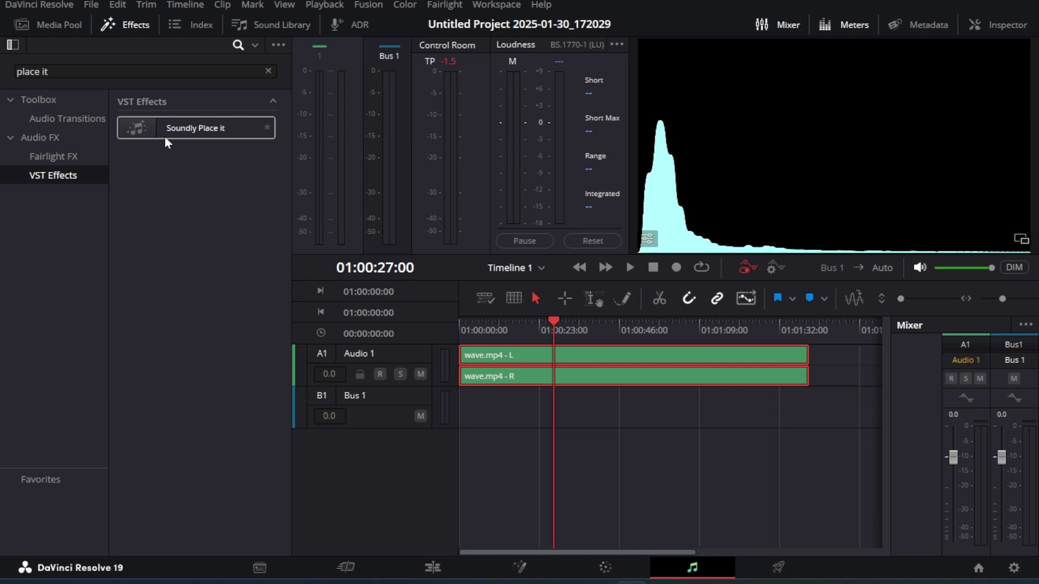
# Drag Soundly Place it from VST Effects onto the wave.mp4 clip on track A1
pyautogui.moveTo(154, 128); pyautogui.dragTo(530, 365)
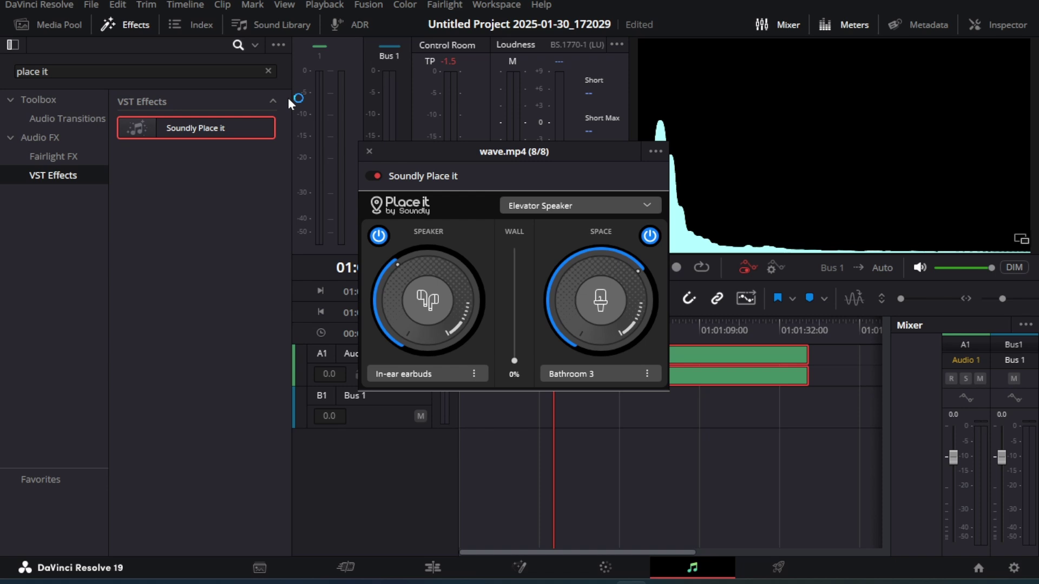
# Hide the Effects library, play wave.mp4 from the start, and bypass then re-enable Soundly Place it
pyautogui.click(269, 72)
pyautogui.moveTo(449, 151); pyautogui.dragTo(233, 60)
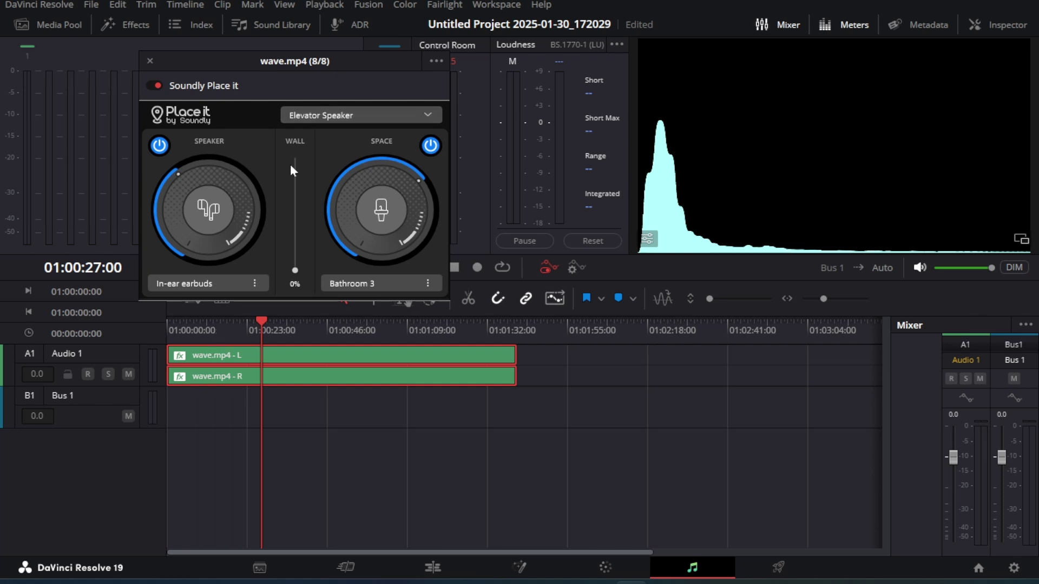
pyautogui.click(183, 322)
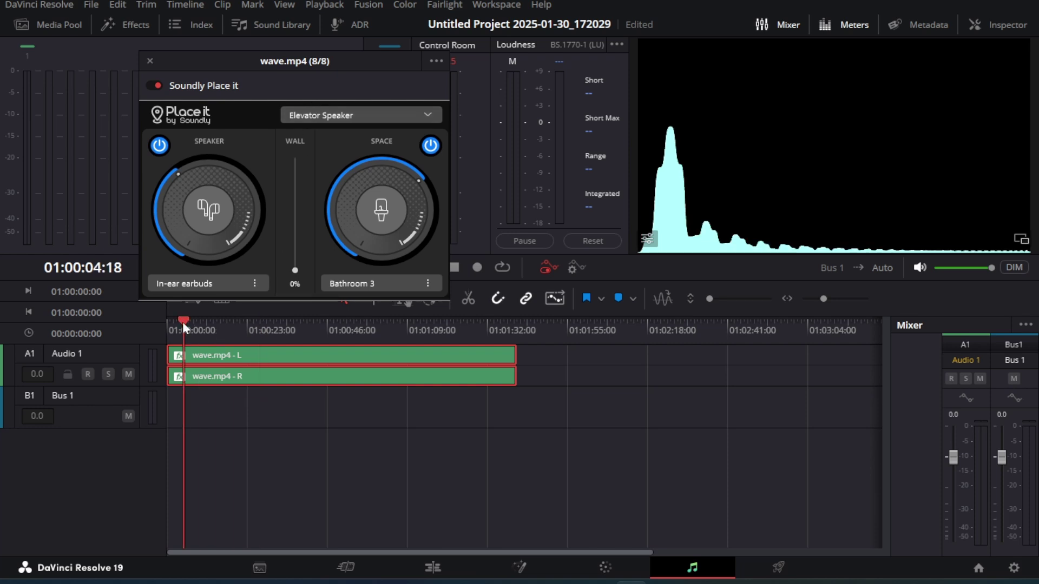
pyautogui.press('Home')
pyautogui.press('space')
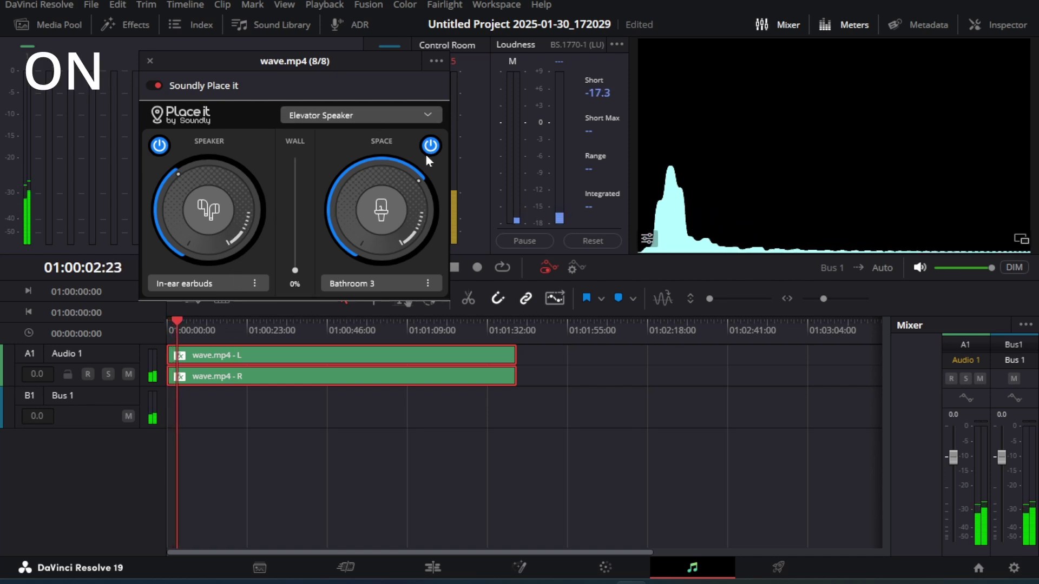
pyautogui.click(157, 86)
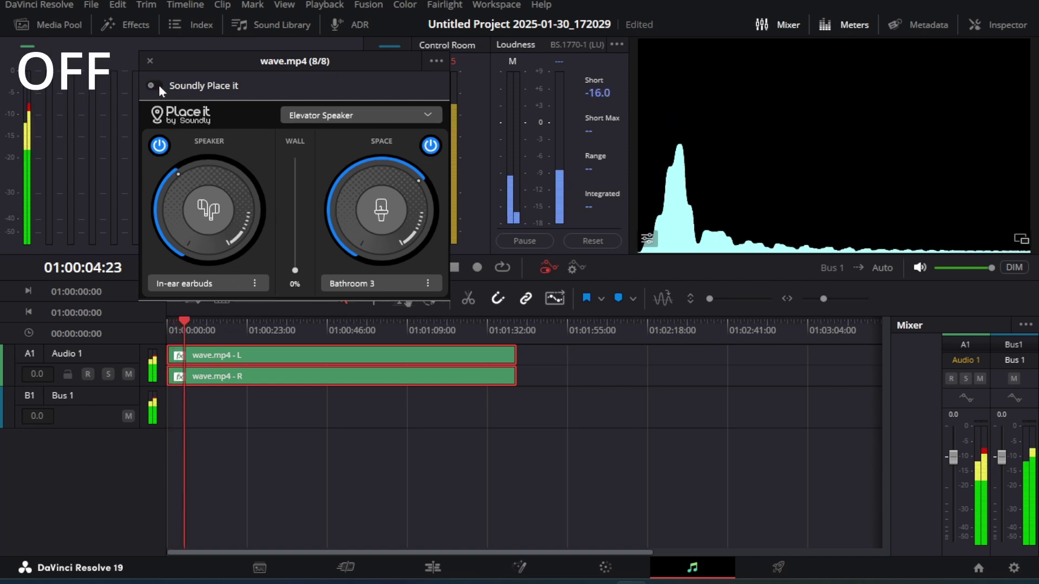
pyautogui.click(157, 85)
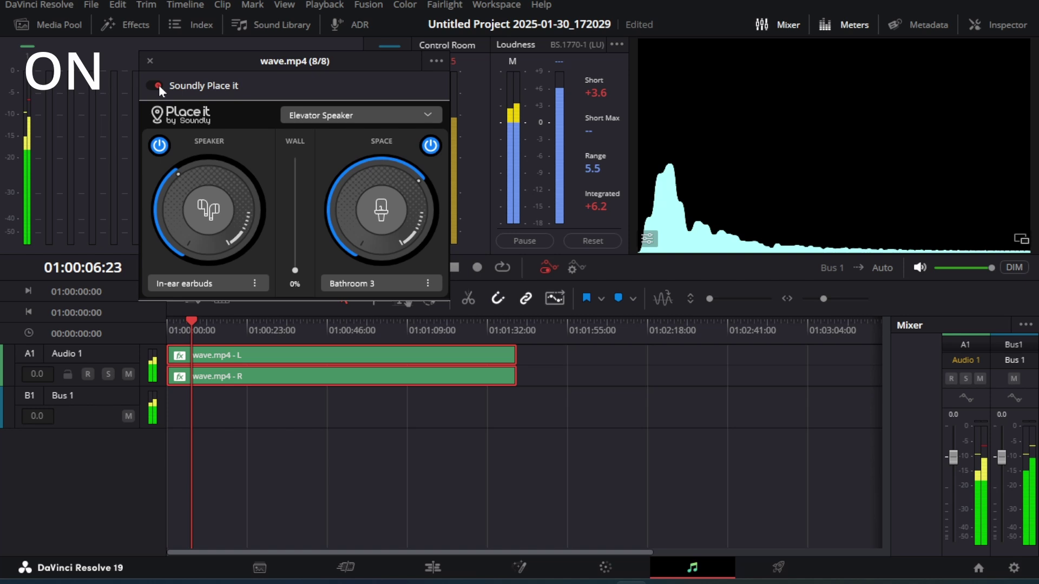
# Audition the Place it presets Room, Hallway, Cathedral and Elevator Speaker
pyautogui.click(345, 116)
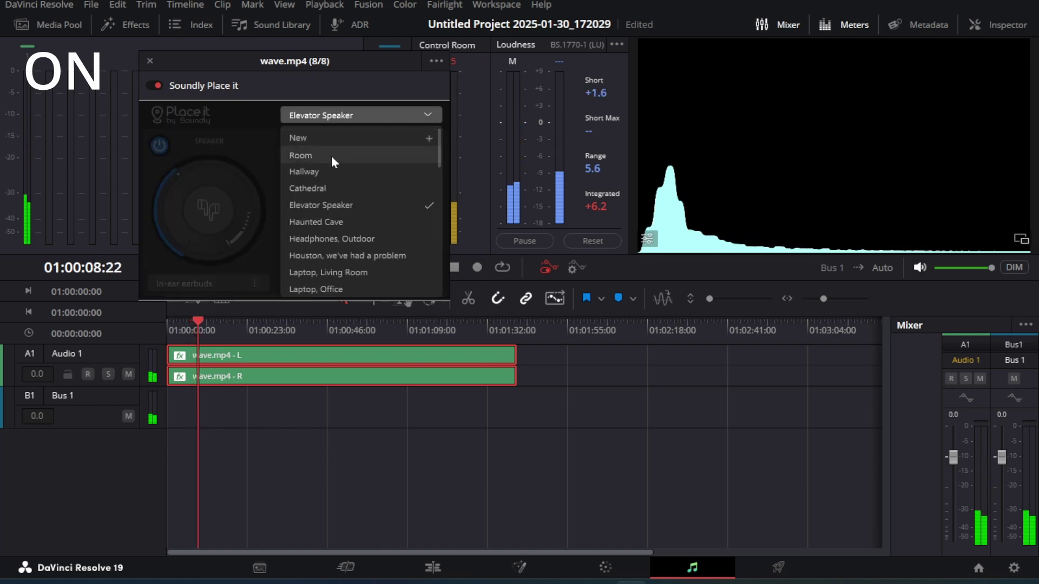
pyautogui.click(331, 157)
pyautogui.click(357, 115)
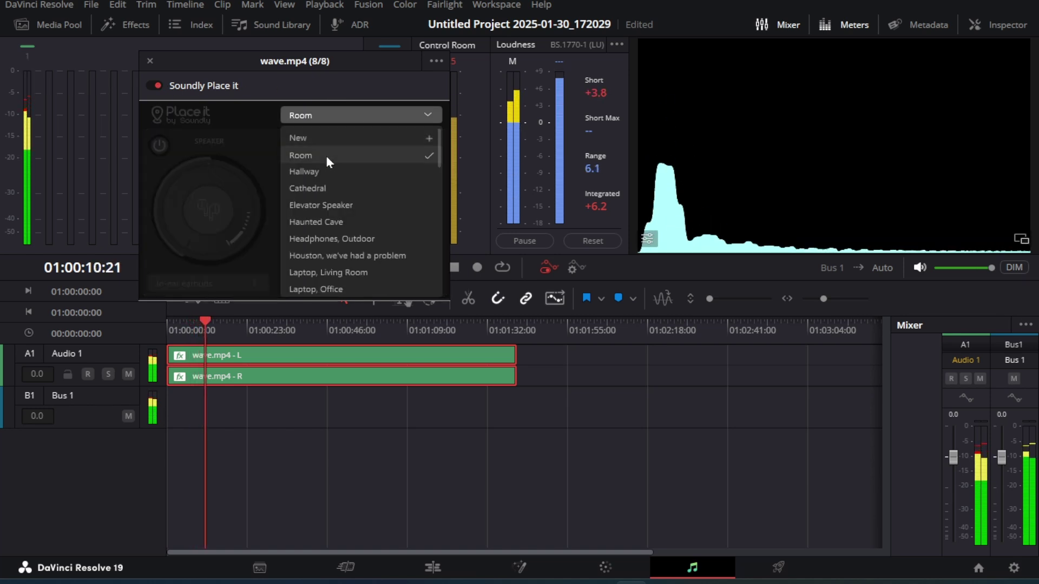
pyautogui.click(327, 172)
pyautogui.click(359, 114)
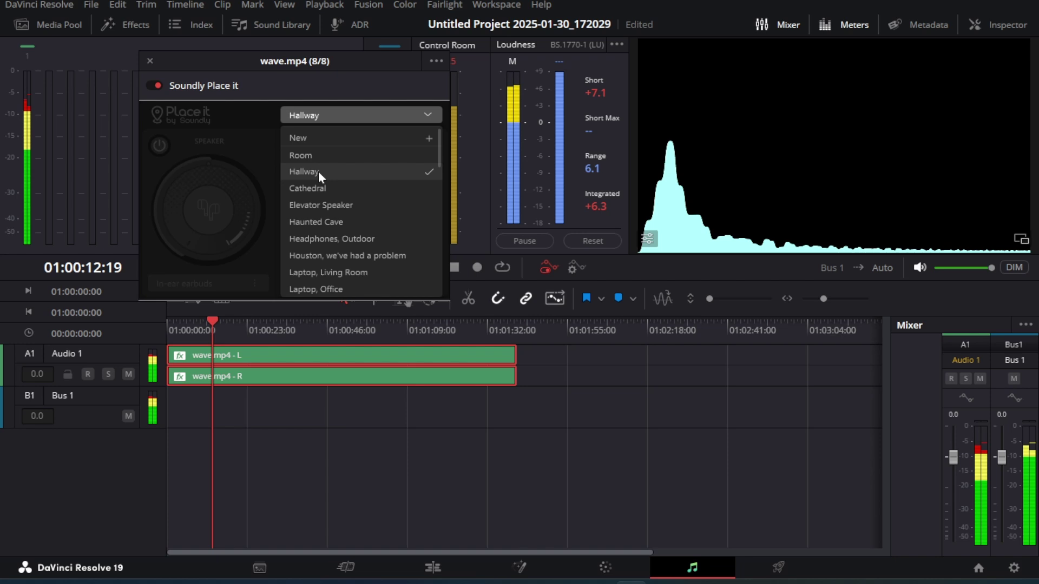
pyautogui.click(300, 188)
pyautogui.click(336, 115)
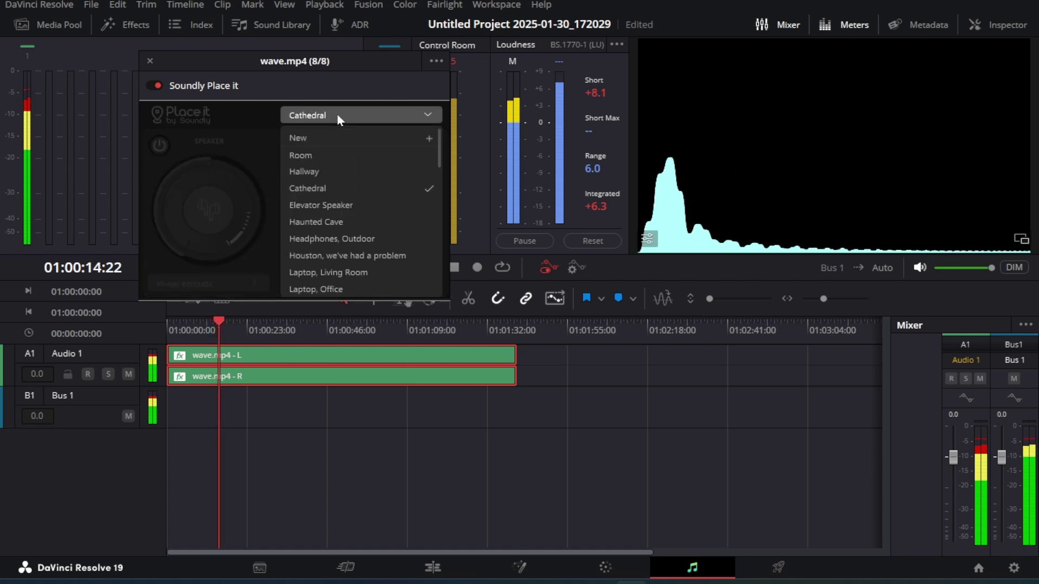
pyautogui.click(325, 208)
# Try the Haunted Cave, Headphones, Outdoor and Radio, Car presets
pyautogui.click(349, 114)
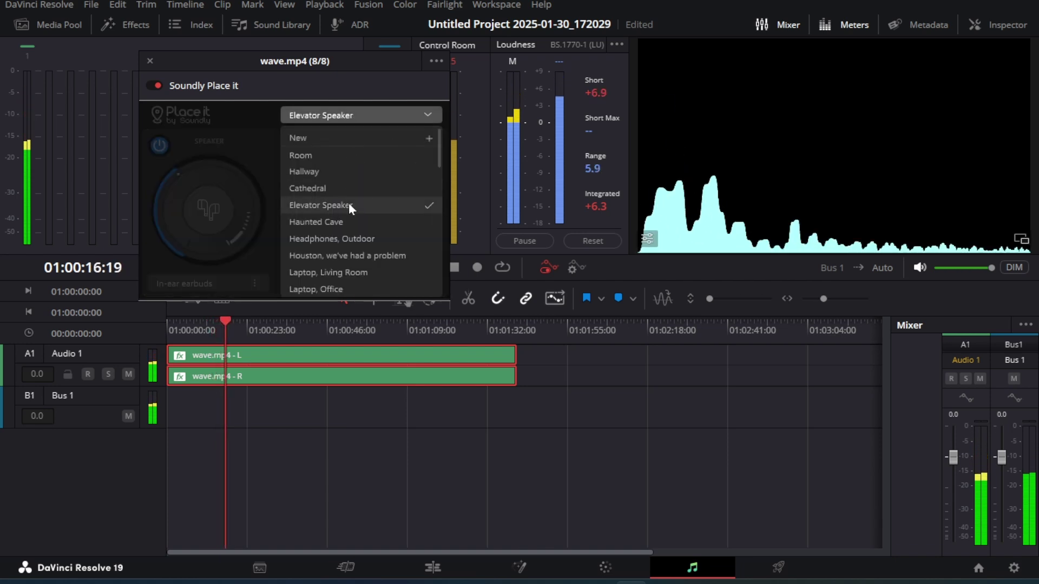
pyautogui.click(344, 217)
pyautogui.click(362, 119)
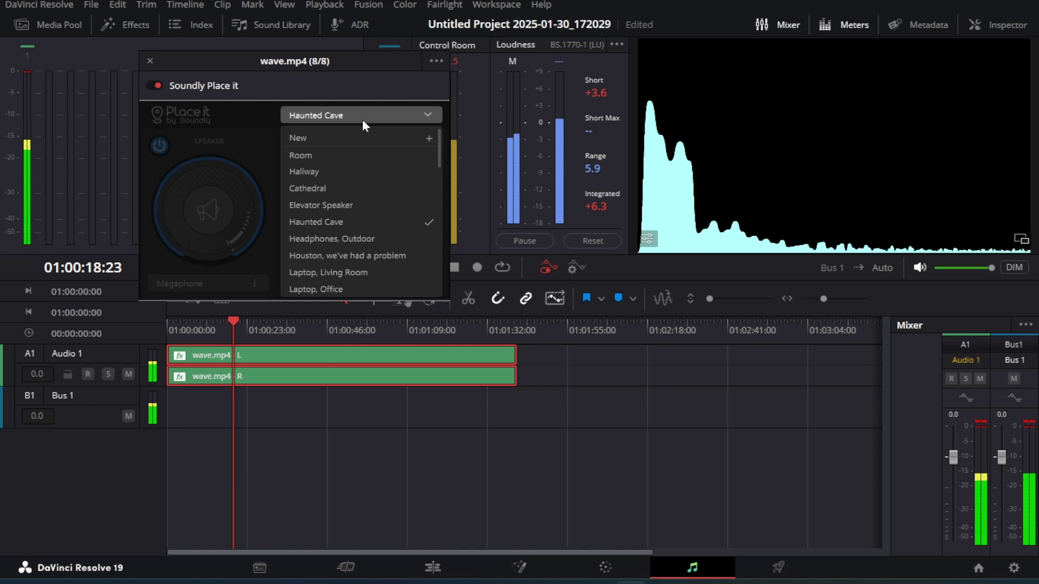
pyautogui.click(339, 236)
pyautogui.click(350, 118)
pyautogui.scroll(-3, 355, 219)
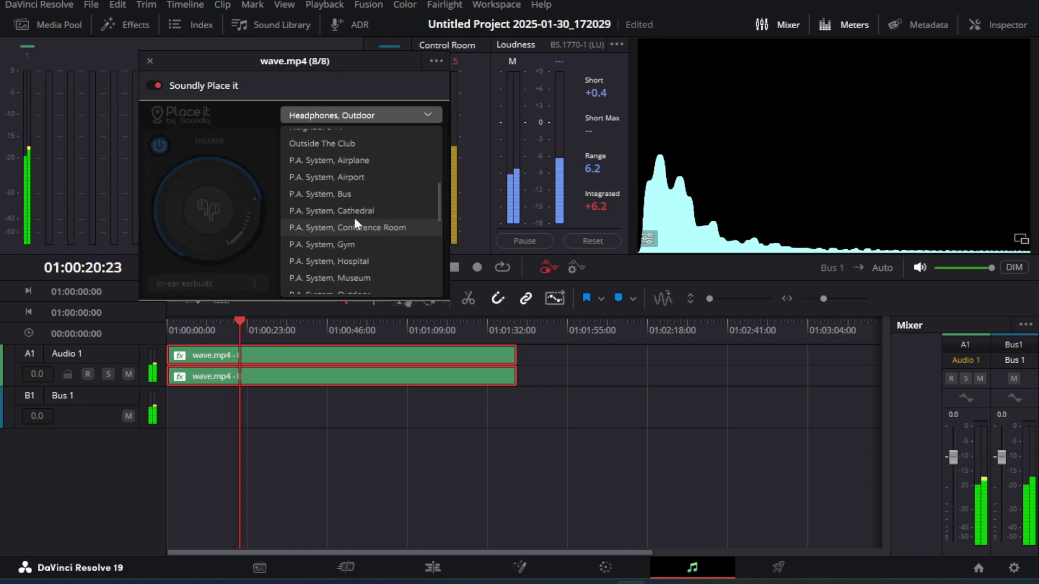
pyautogui.scroll(3, 355, 219)
pyautogui.moveTo(442, 179); pyautogui.dragTo(442, 276)
pyautogui.click(301, 180)
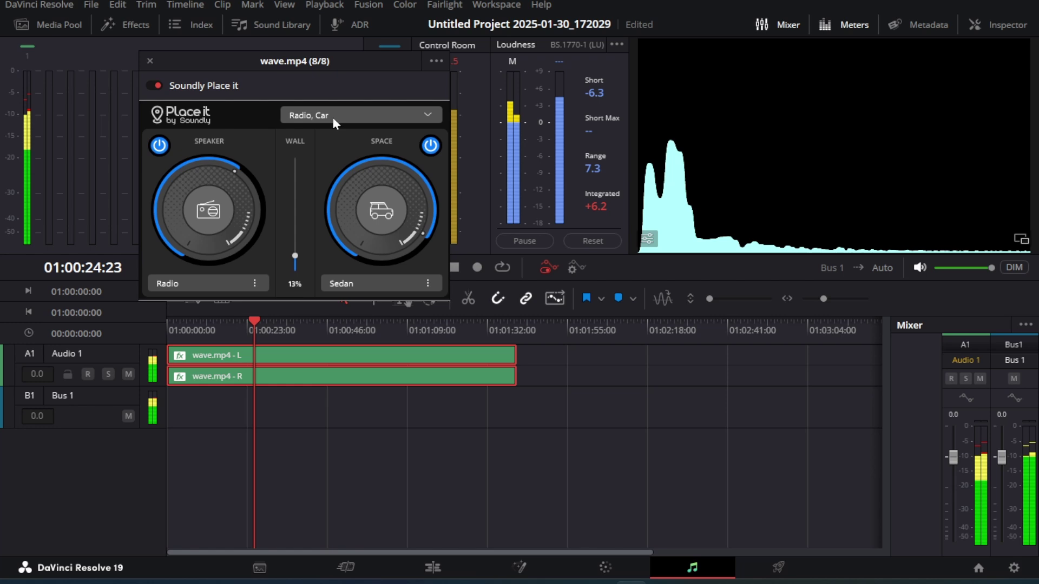
# Try the Radio, Kitchen, TV, Bedroom and Neighbor's TV presets
pyautogui.click(327, 117)
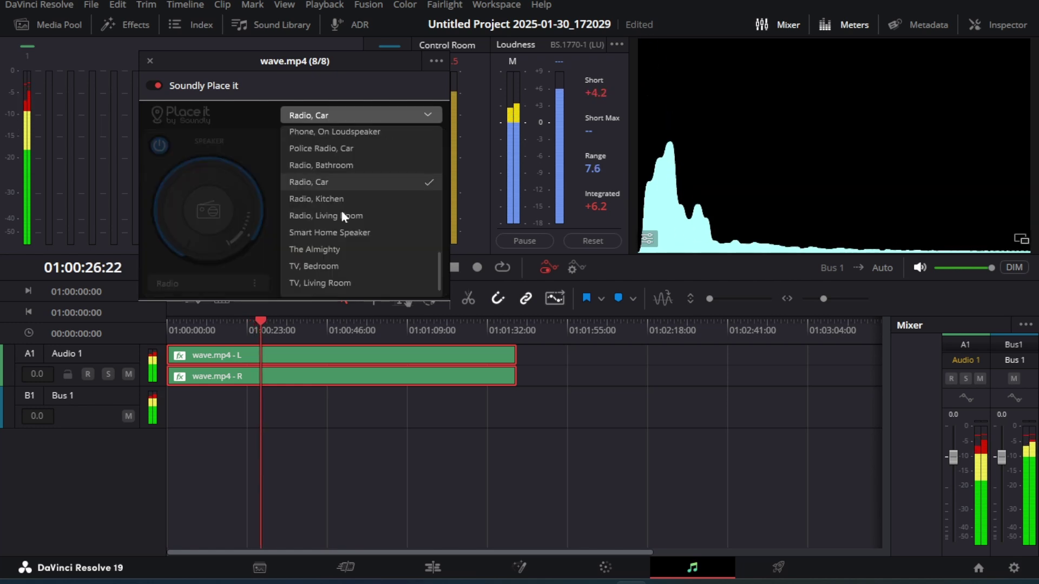
pyautogui.click(352, 200)
pyautogui.click(346, 115)
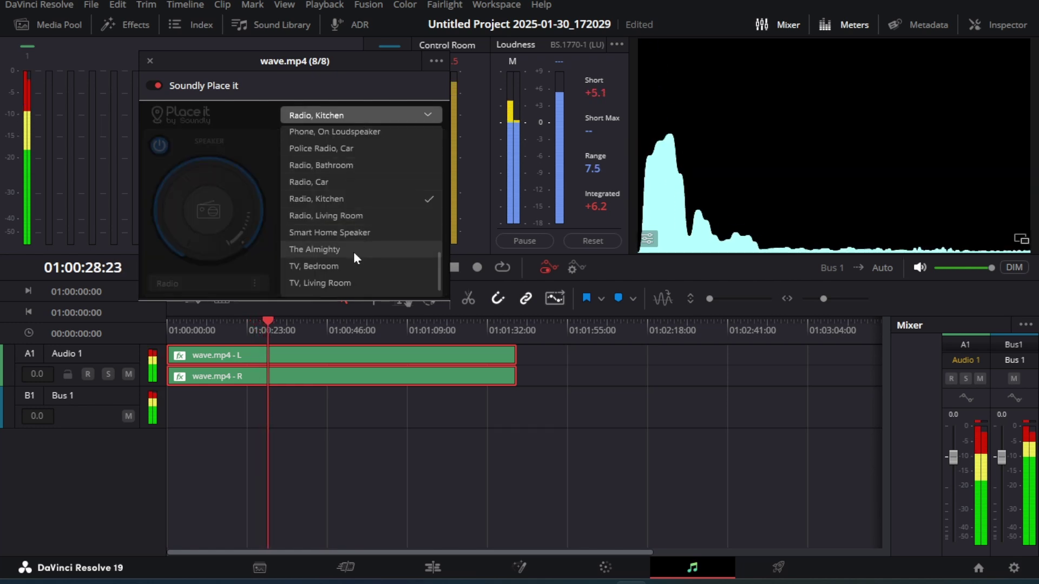
pyautogui.click(333, 264)
pyautogui.click(342, 115)
pyautogui.scroll(6, 349, 218)
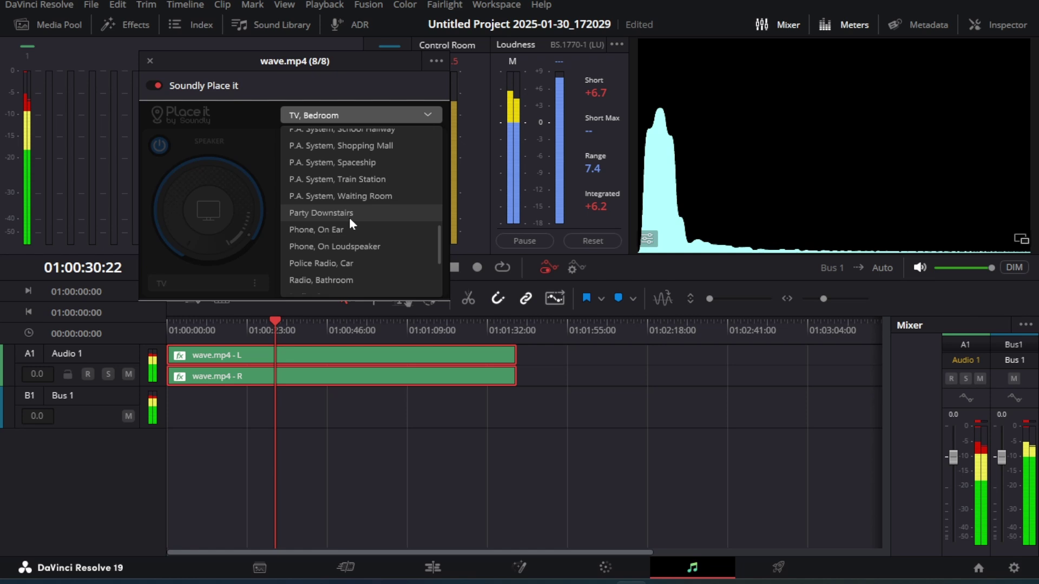
pyautogui.click(349, 177)
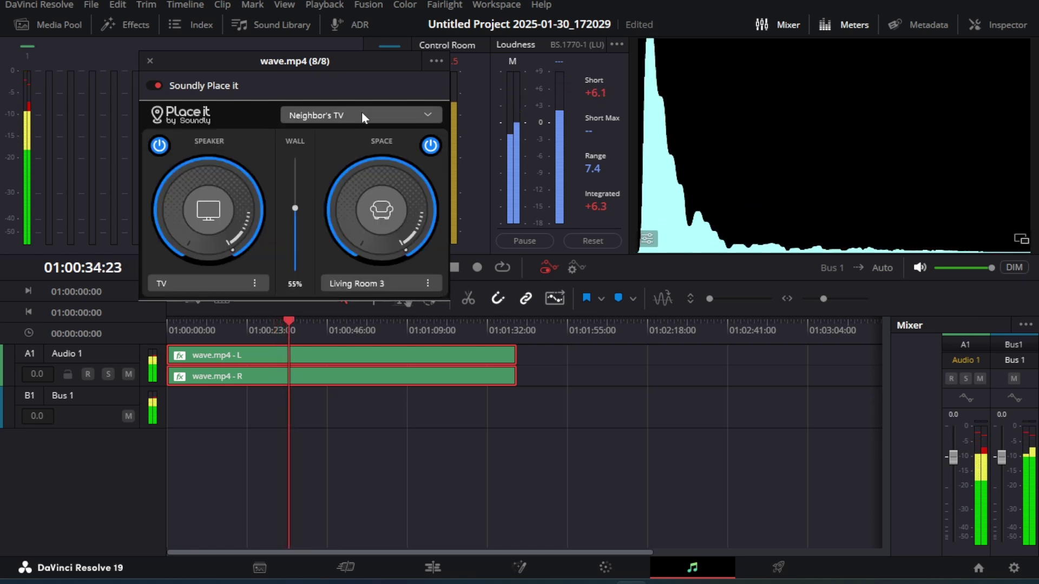
# Set Neighbor's Radio with space about 82, then Haunted Cave with space 70% and speaker 84
pyautogui.click(362, 113)
pyautogui.click(354, 142)
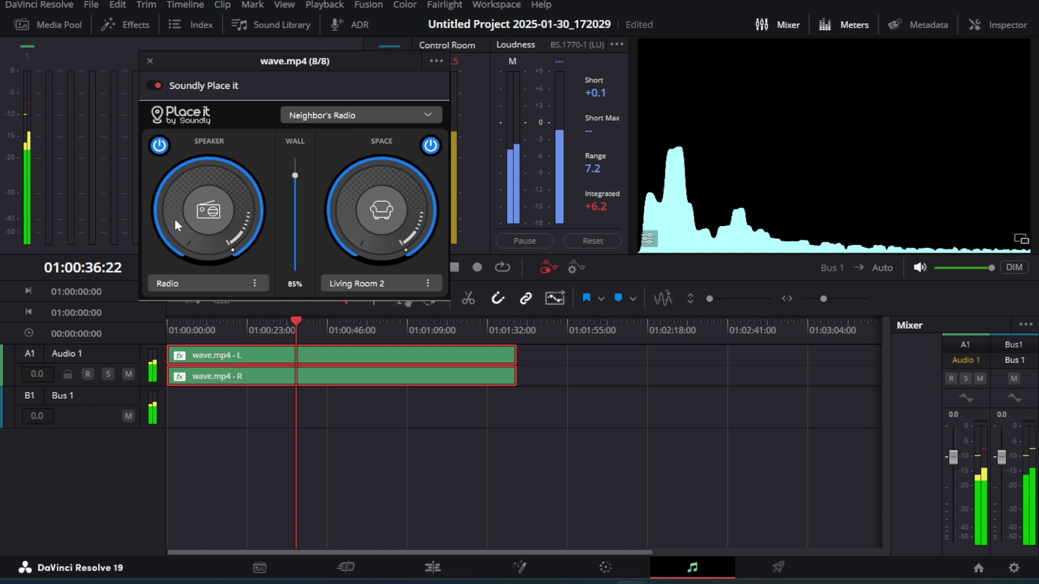
pyautogui.moveTo(372, 180); pyautogui.dragTo(386, 209)
pyautogui.click(353, 116)
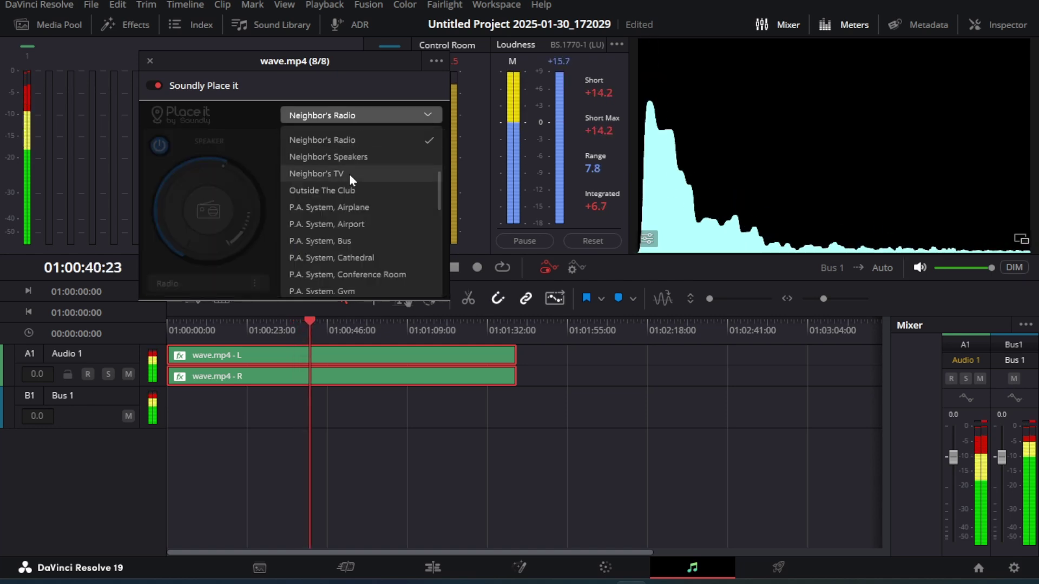
pyautogui.scroll(5, 349, 174)
pyautogui.click(347, 154)
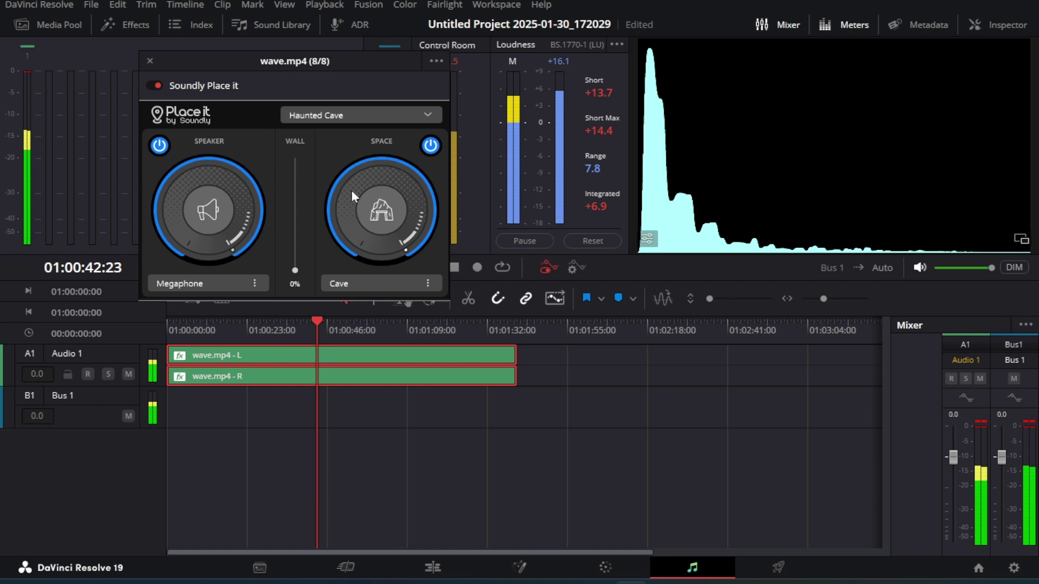
pyautogui.moveTo(355, 189); pyautogui.dragTo(375, 230)
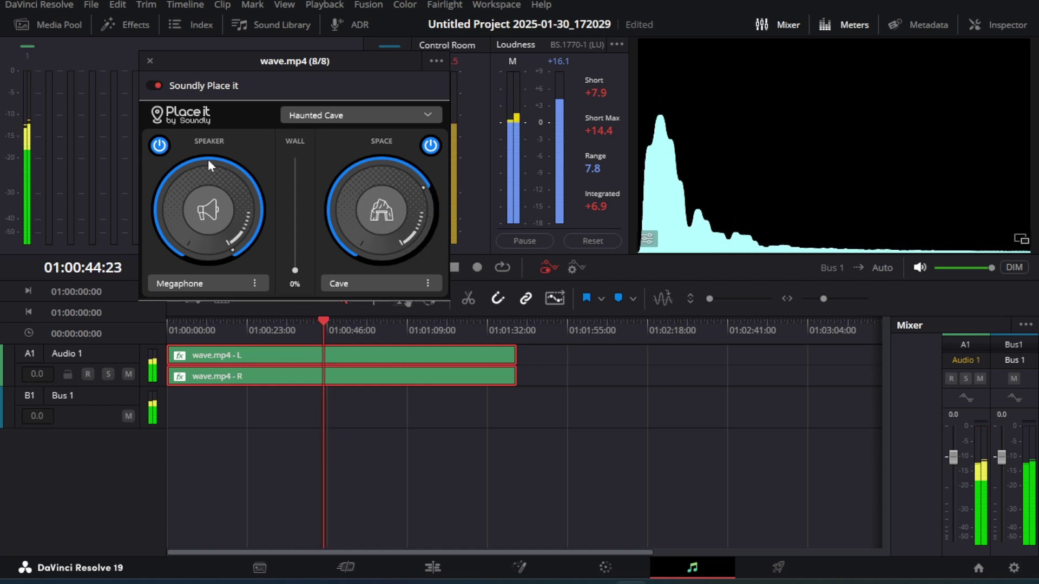
pyautogui.moveTo(208, 159); pyautogui.dragTo(228, 200)
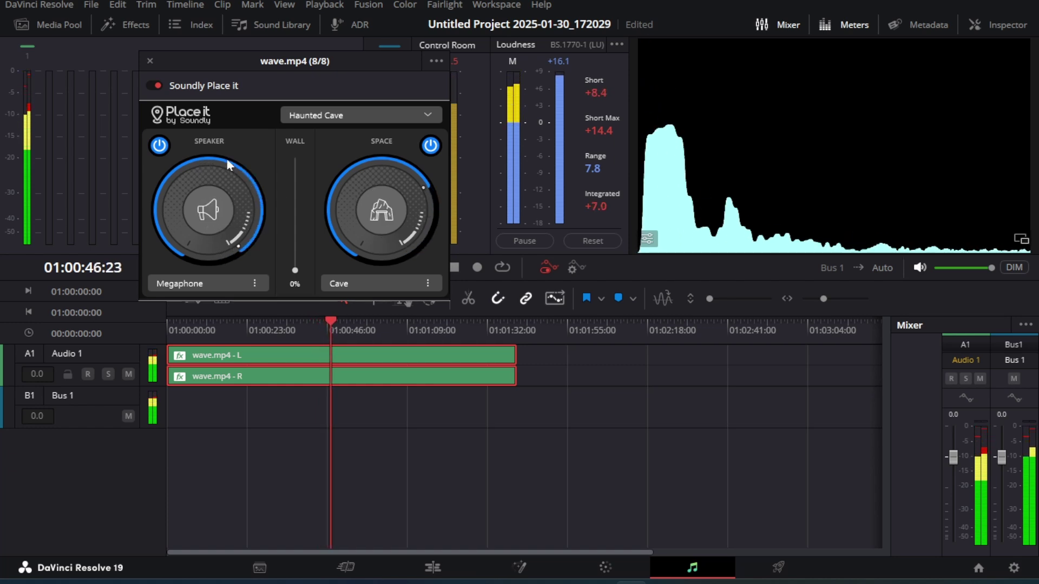
# Browse further through the Place it preset list
pyautogui.click(322, 116)
pyautogui.scroll(2, 353, 170)
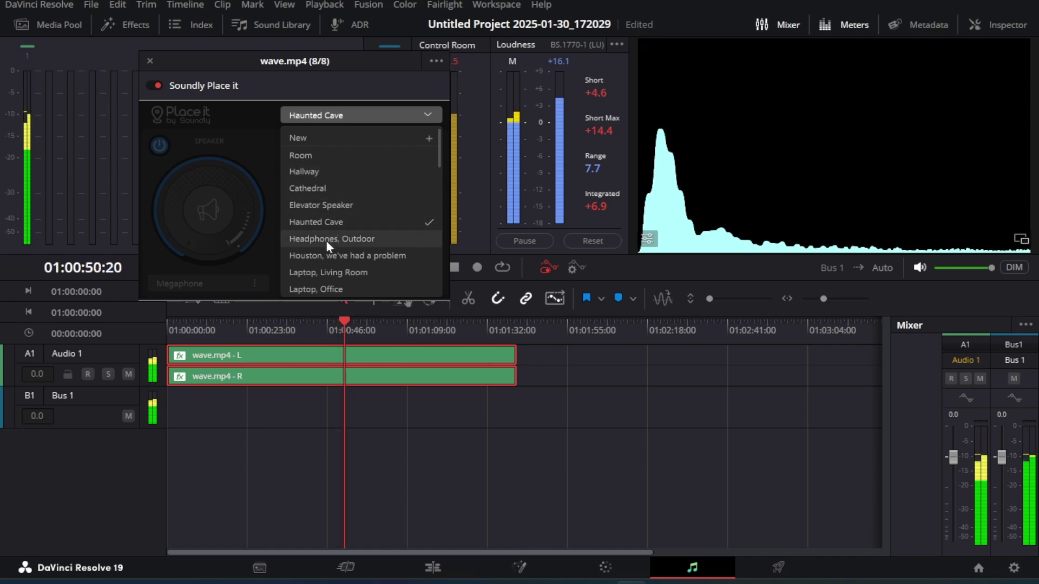
pyautogui.scroll(-3, 342, 245)
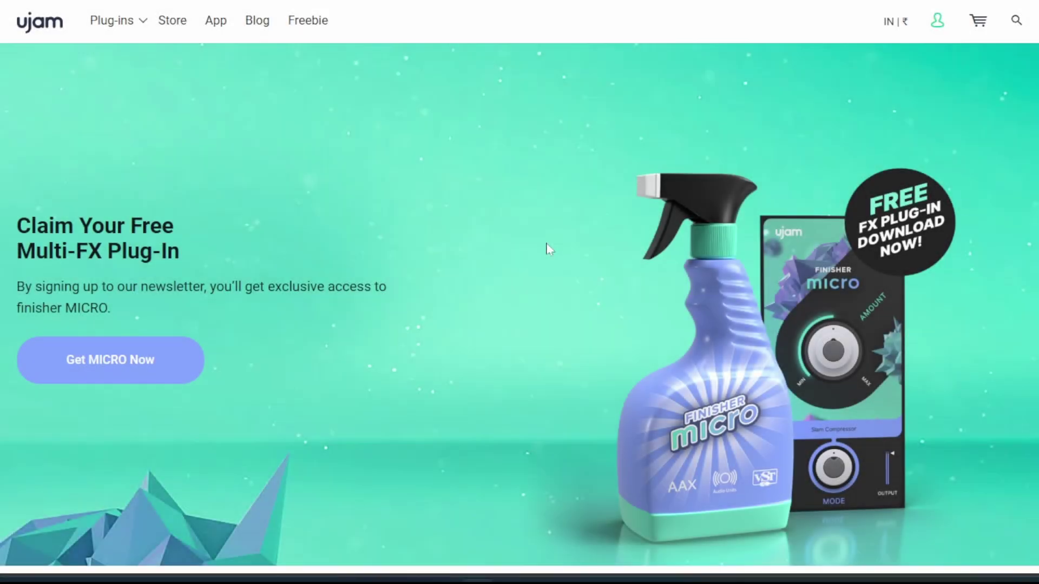
pyautogui.scroll(-8, 520, 308)
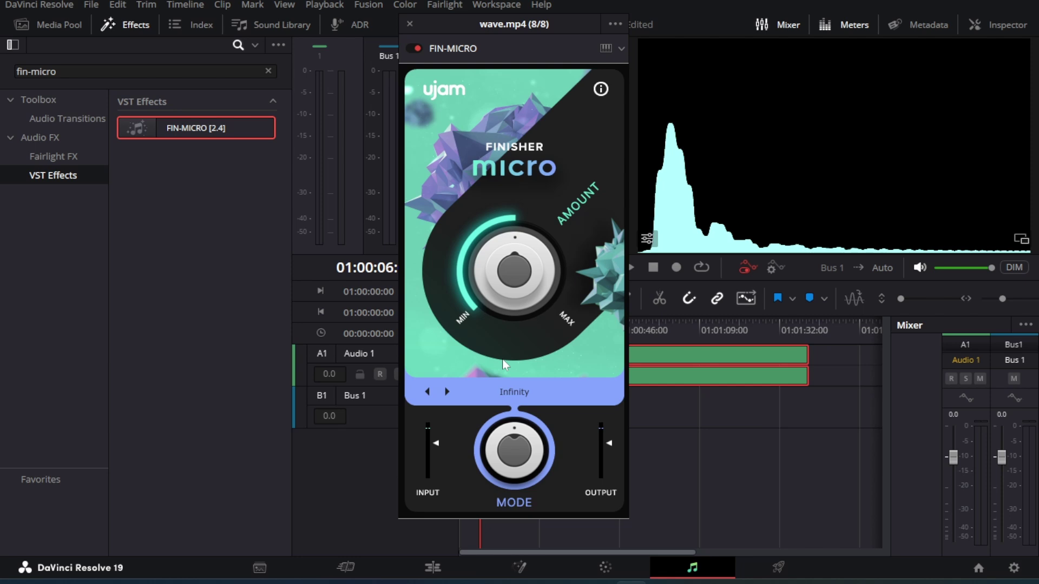
# Play wave.mp4 from the start with FIN-MICRO Amount around three-quarters, then slightly lower
pyautogui.click(125, 26)
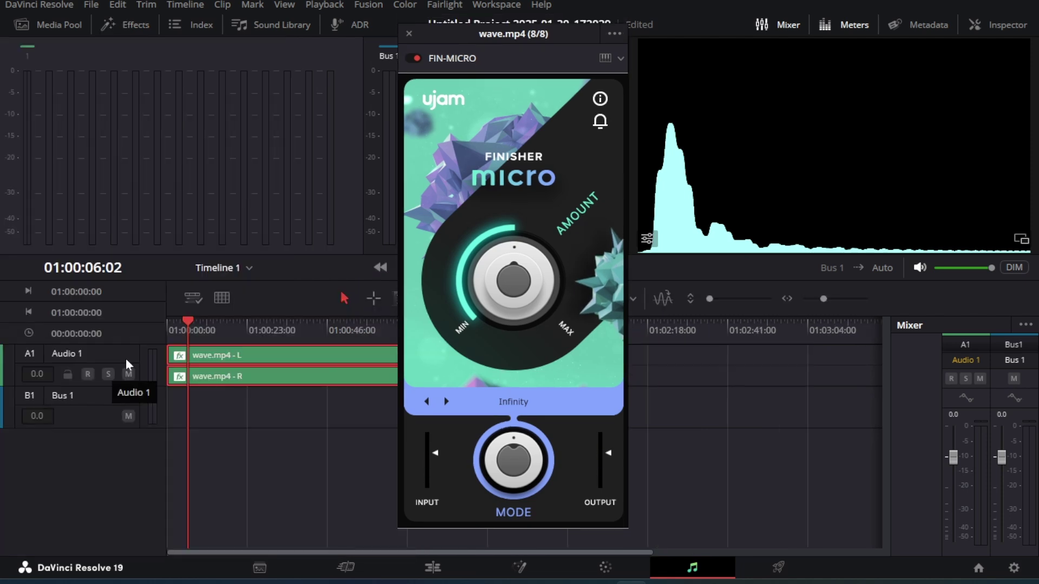
pyautogui.click(175, 327)
pyautogui.press('space')
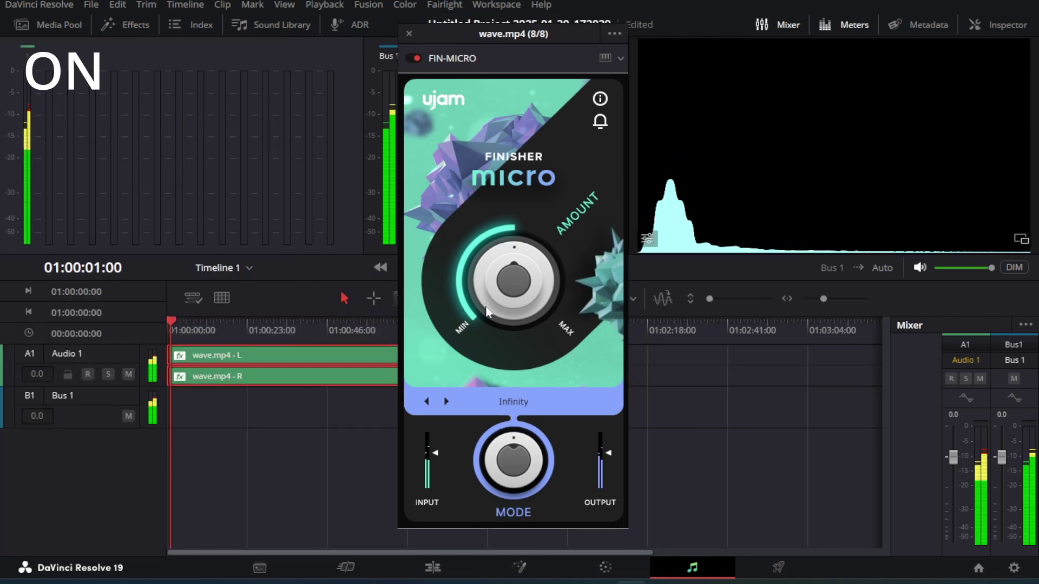
pyautogui.moveTo(508, 297); pyautogui.dragTo(524, 238)
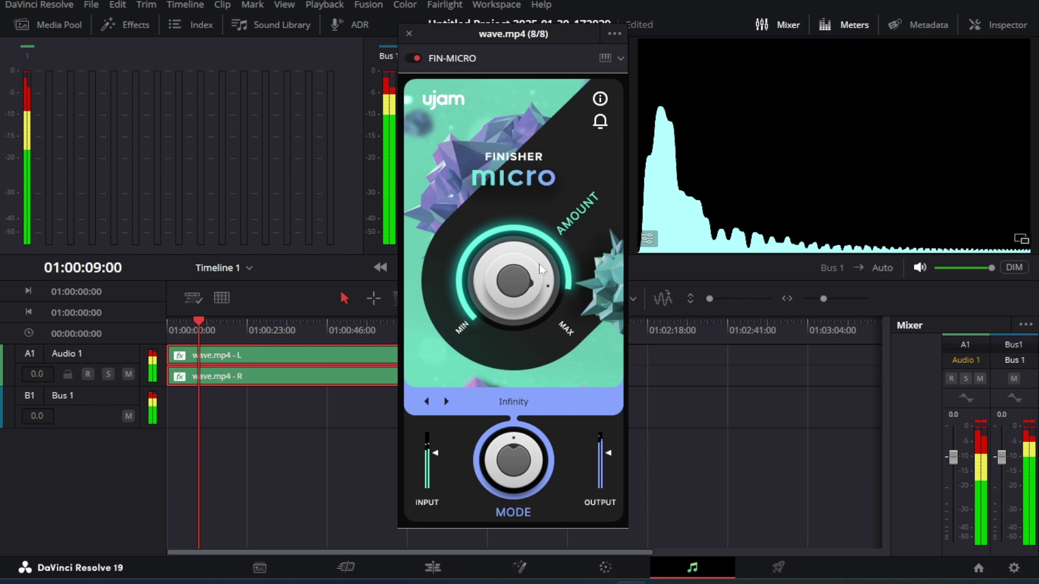
pyautogui.moveTo(456, 218); pyautogui.dragTo(457, 233)
# Cycle FIN-MICRO through SpaceGrinder, Cab & Room and Jetplane, raising Amount to about two-thirds
pyautogui.click(509, 477)
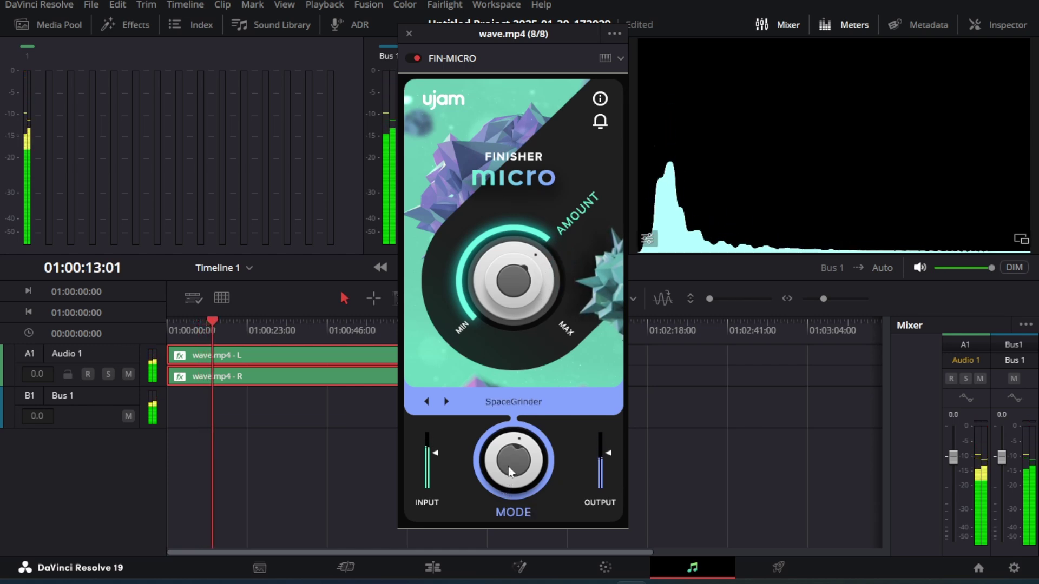
pyautogui.click(509, 459)
pyautogui.click(510, 465)
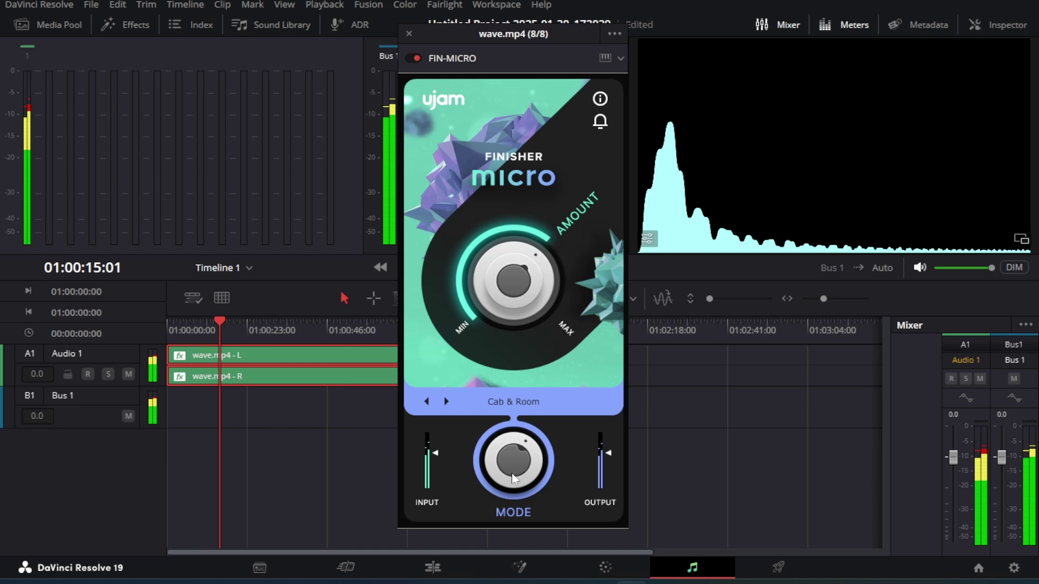
pyautogui.click(510, 466)
pyautogui.moveTo(485, 302)
pyautogui.mouseDown()
pyautogui.moveTo(497, 265)
pyautogui.moveTo(498, 302)
pyautogui.mouseUp()
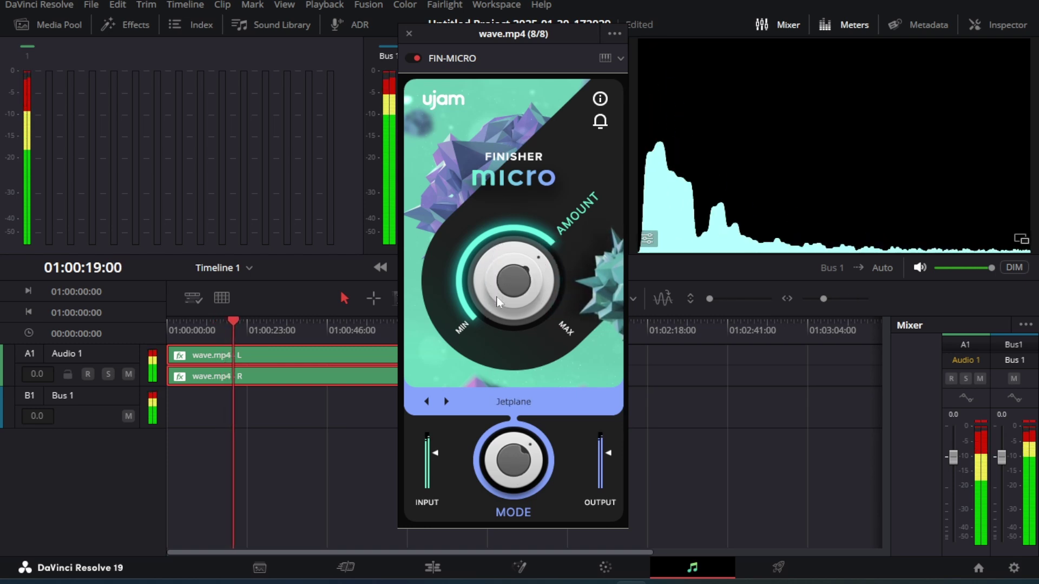
# Try the EARTH2ISS and Distroytion modes, reducing the Amount slightly
pyautogui.click(509, 456)
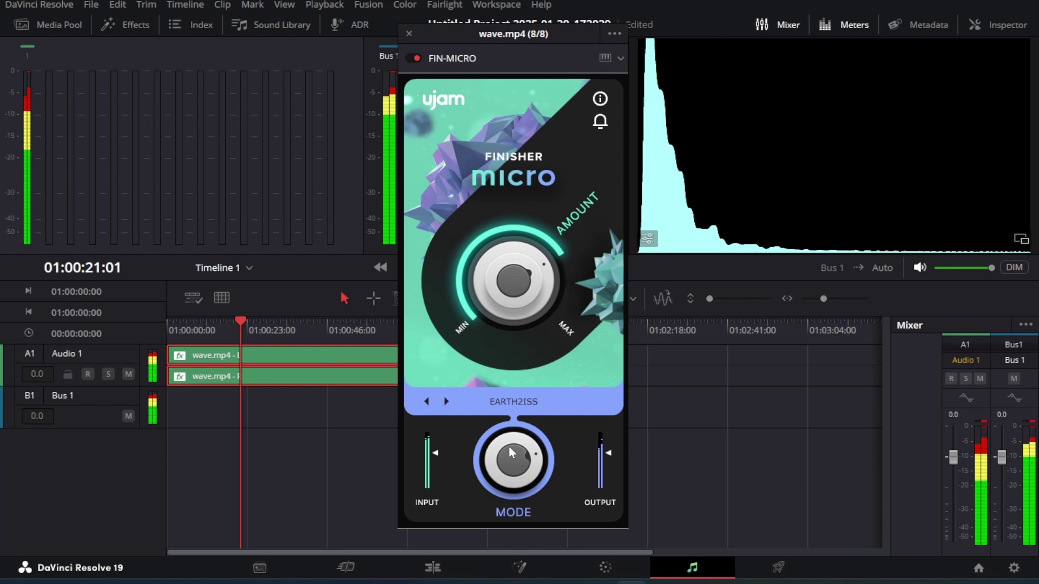
pyautogui.moveTo(511, 460); pyautogui.dragTo(512, 456)
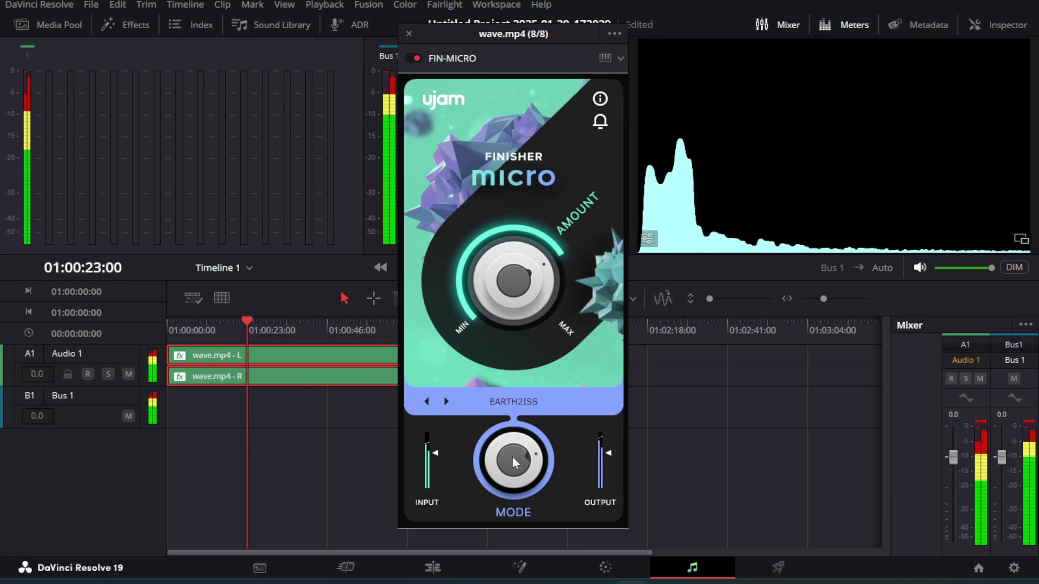
pyautogui.click(511, 457)
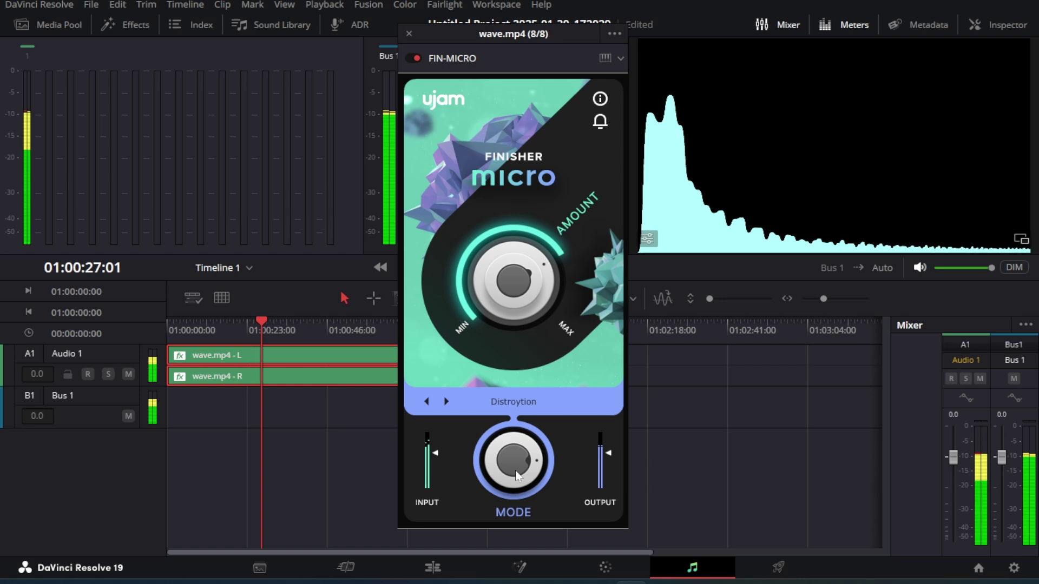
pyautogui.moveTo(524, 273); pyautogui.dragTo(524, 313)
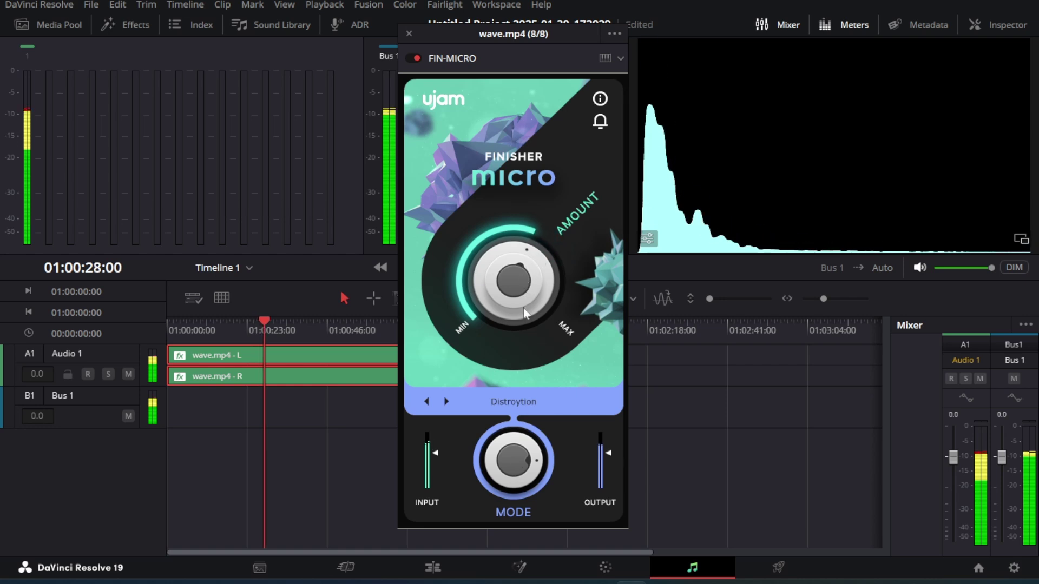
# Try Old Radio, Rotor Cab, FrequencyShift and AutoPan VariSpeed modes with a lower Amount
pyautogui.click(528, 468)
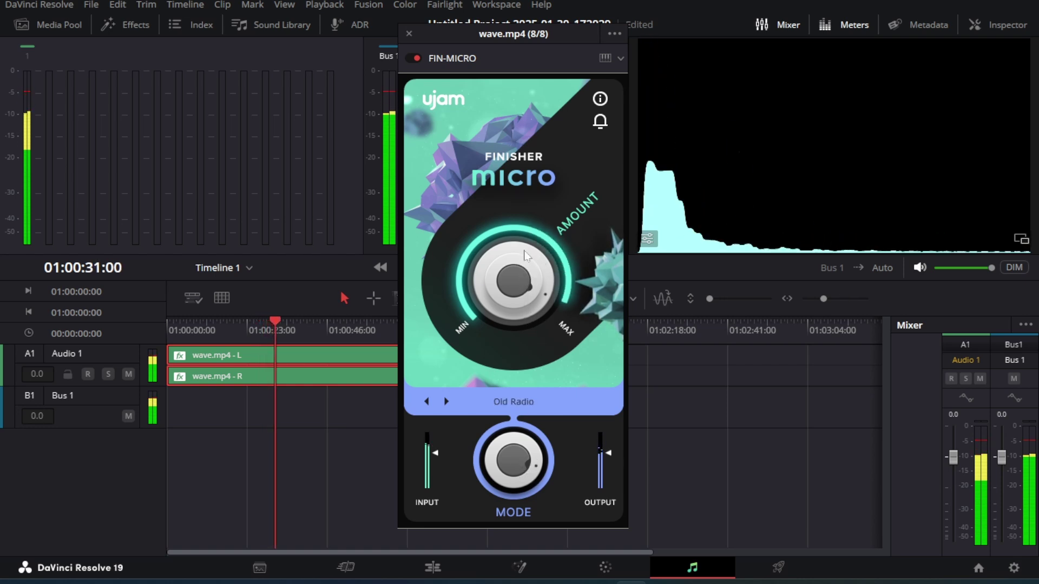
pyautogui.click(525, 468)
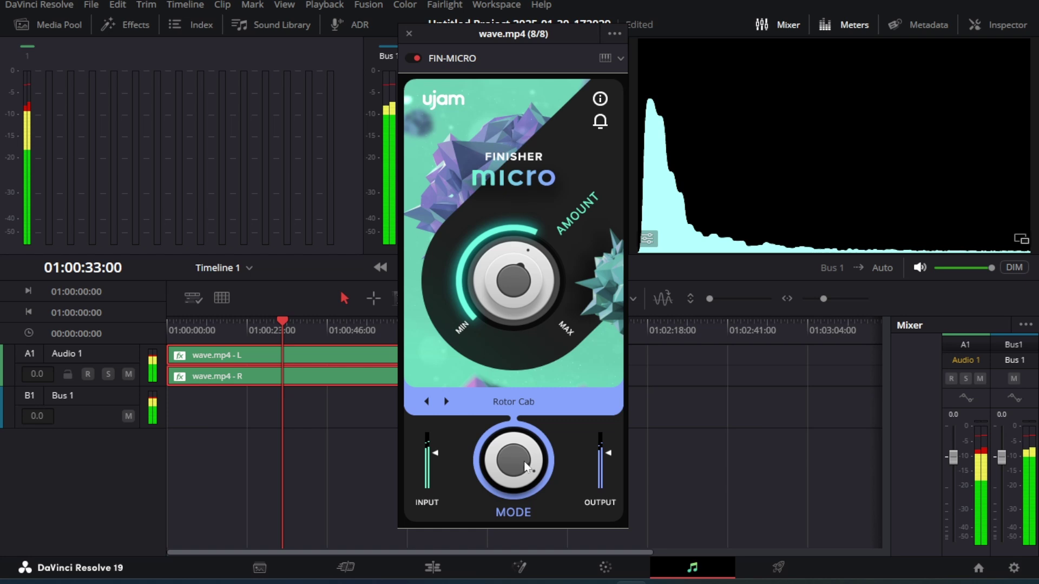
pyautogui.click(521, 477)
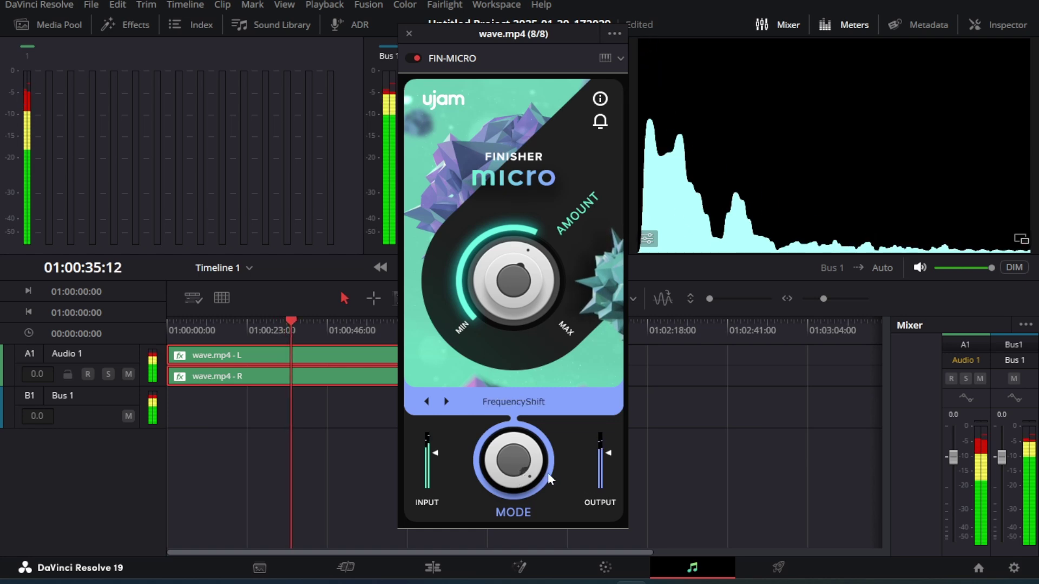
pyautogui.click(506, 454)
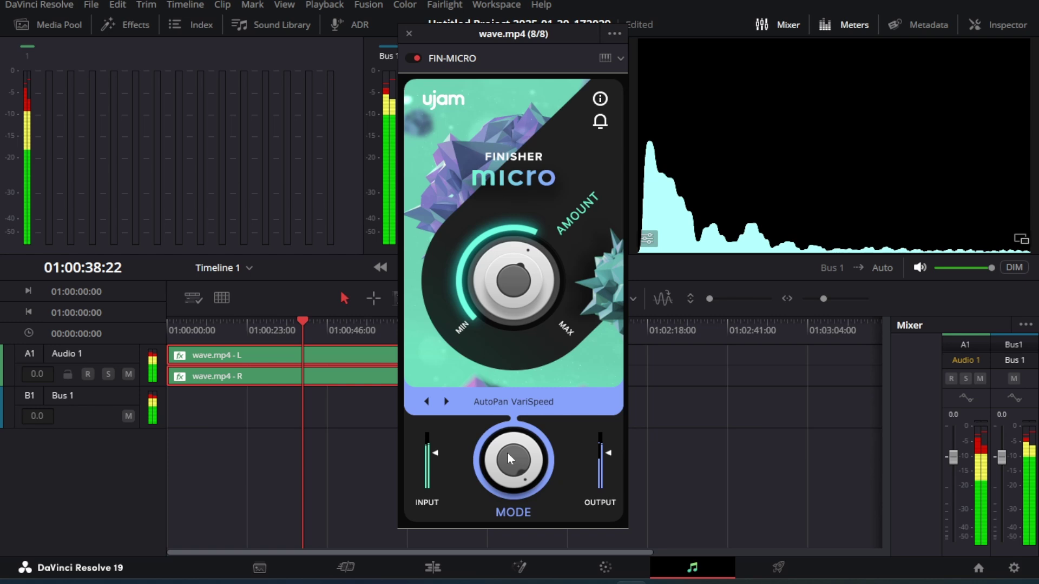
pyautogui.moveTo(536, 283); pyautogui.dragTo(536, 306)
# Step through CombFilter and SlamCompressor to Vibrato, bringing Amount down from near maximum
pyautogui.click(509, 475)
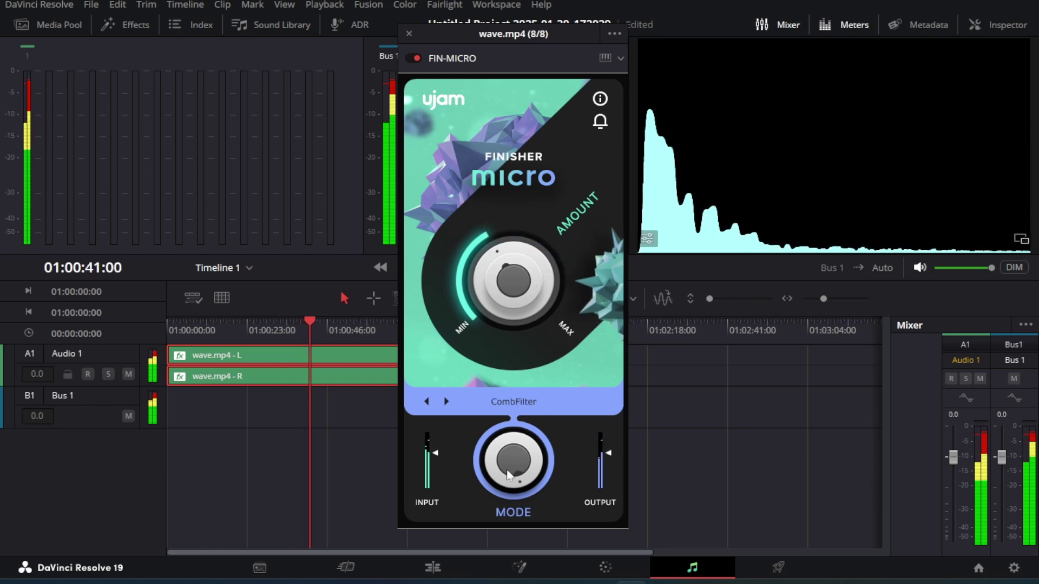
pyautogui.scroll(3, 507, 296)
pyautogui.click(512, 459)
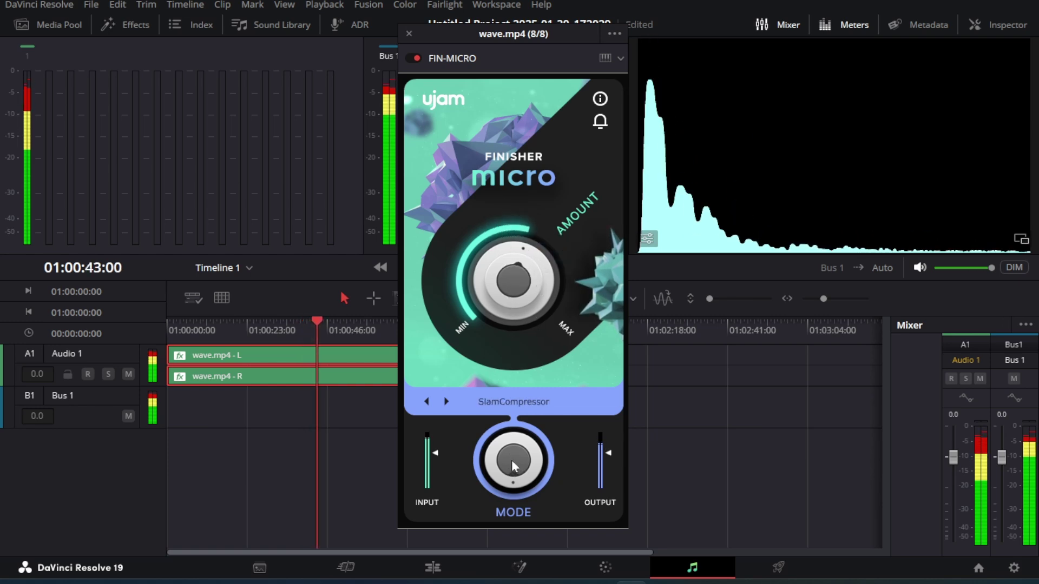
pyautogui.click(511, 457)
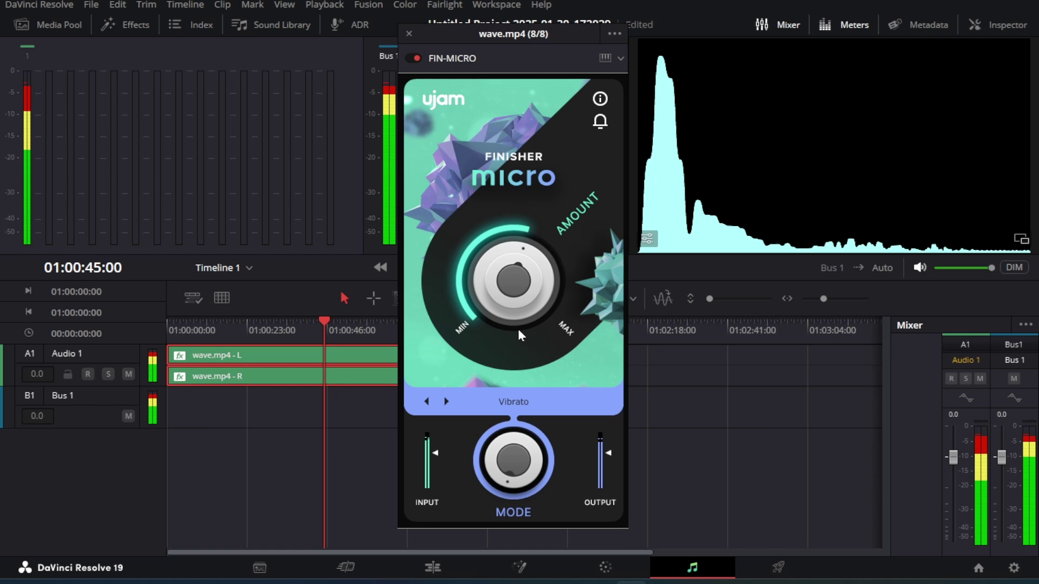
pyautogui.scroll(5, 514, 262)
pyautogui.moveTo(515, 262); pyautogui.dragTo(522, 331)
# Try VariBite, Flanger at three-quarters Amount, and Cabinet with Amount near maximum
pyautogui.click(515, 476)
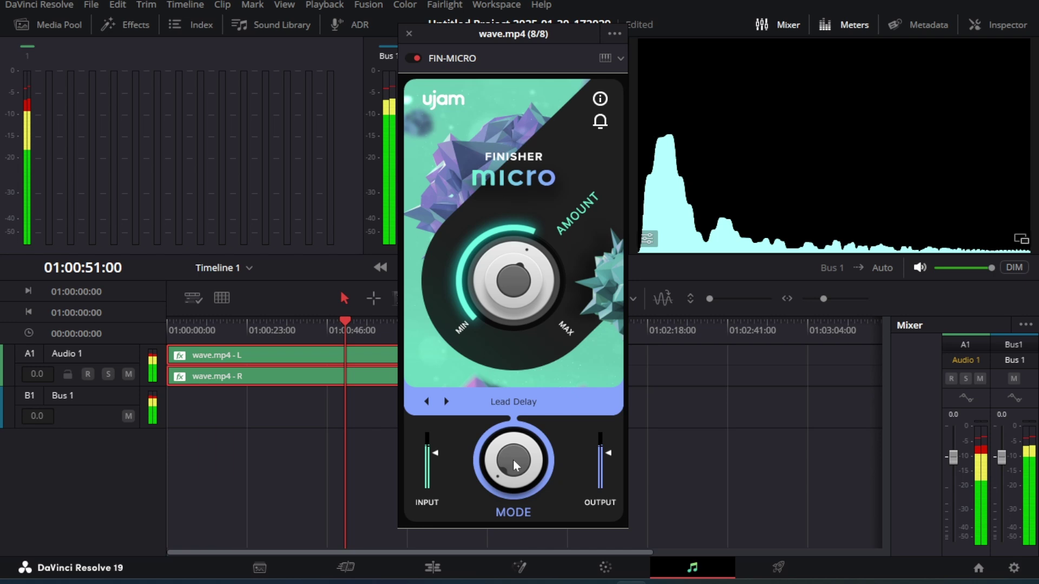
pyautogui.click(515, 466)
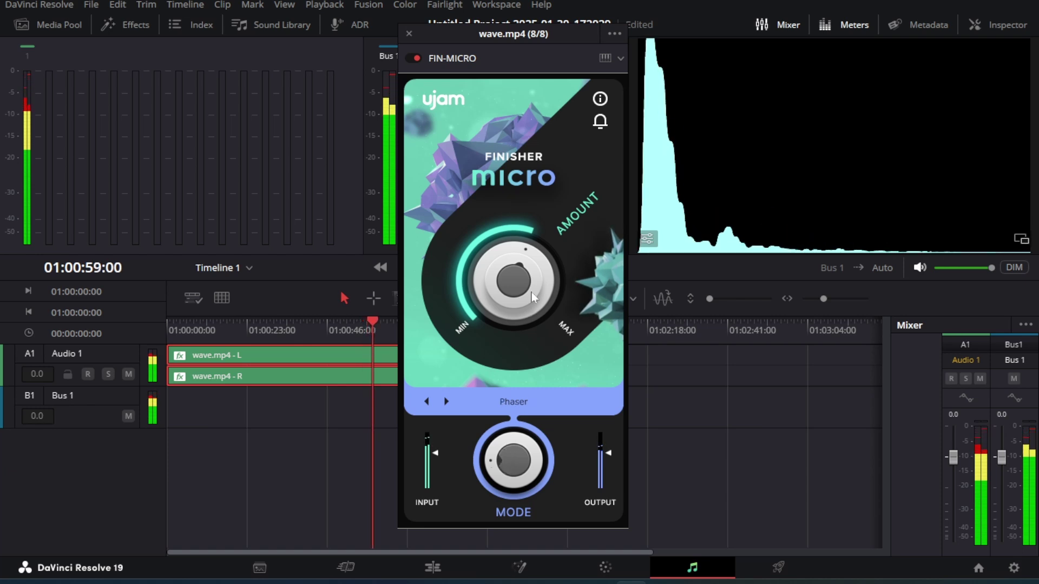
pyautogui.moveTo(516, 271); pyautogui.dragTo(529, 253)
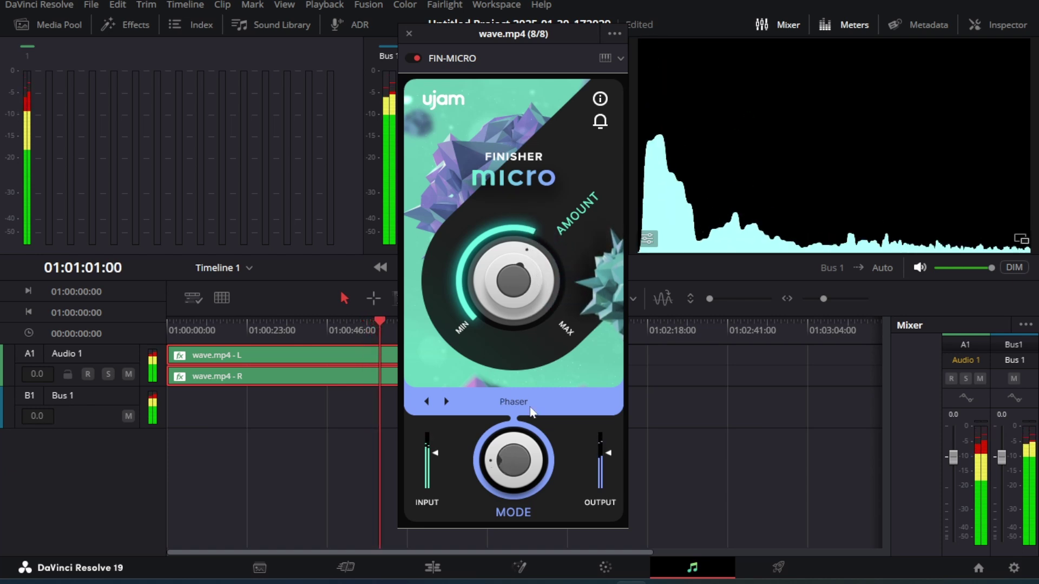
pyautogui.click(518, 458)
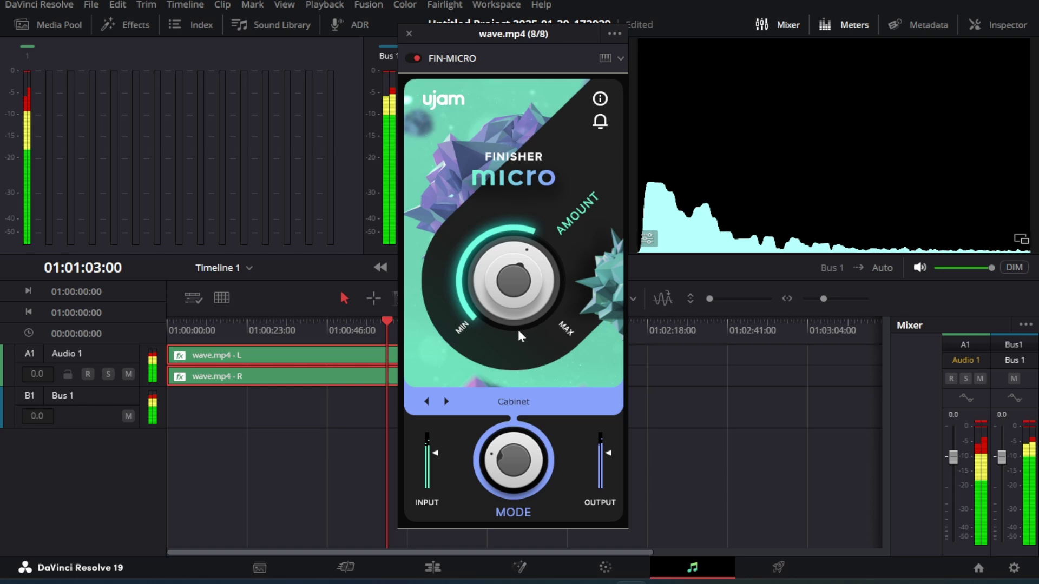
pyautogui.moveTo(518, 303); pyautogui.dragTo(523, 280)
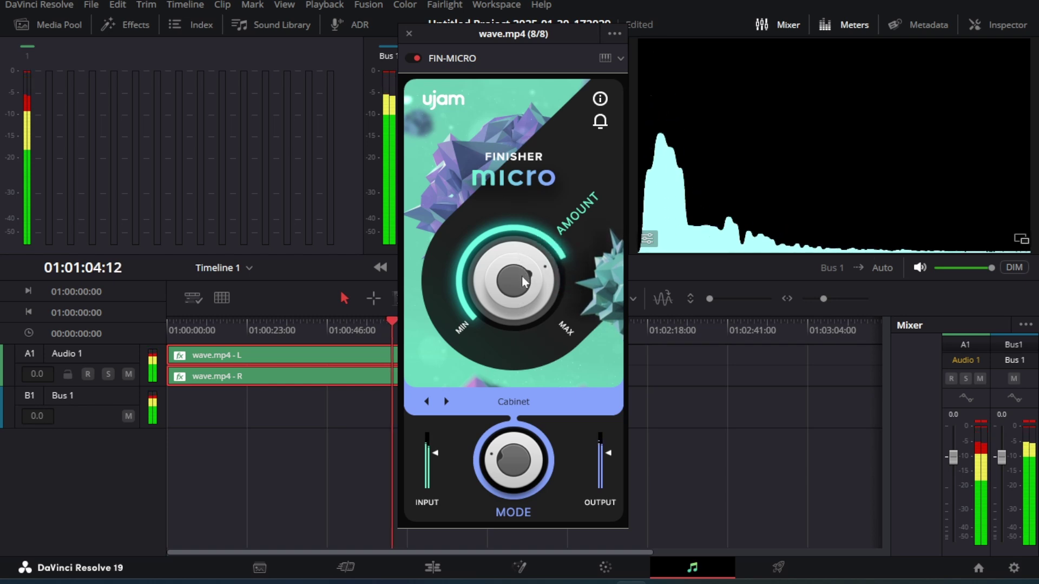
# Step through LP24, HP12, Simple Ambience and Hangar Reverb to Gater Varispeed at quarter Amount
pyautogui.click(516, 463)
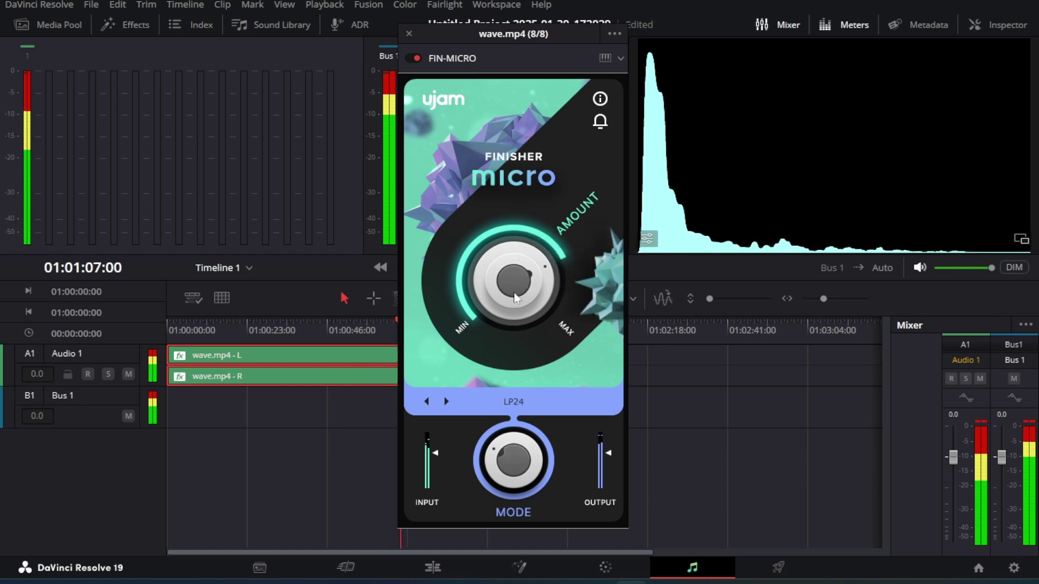
pyautogui.click(517, 463)
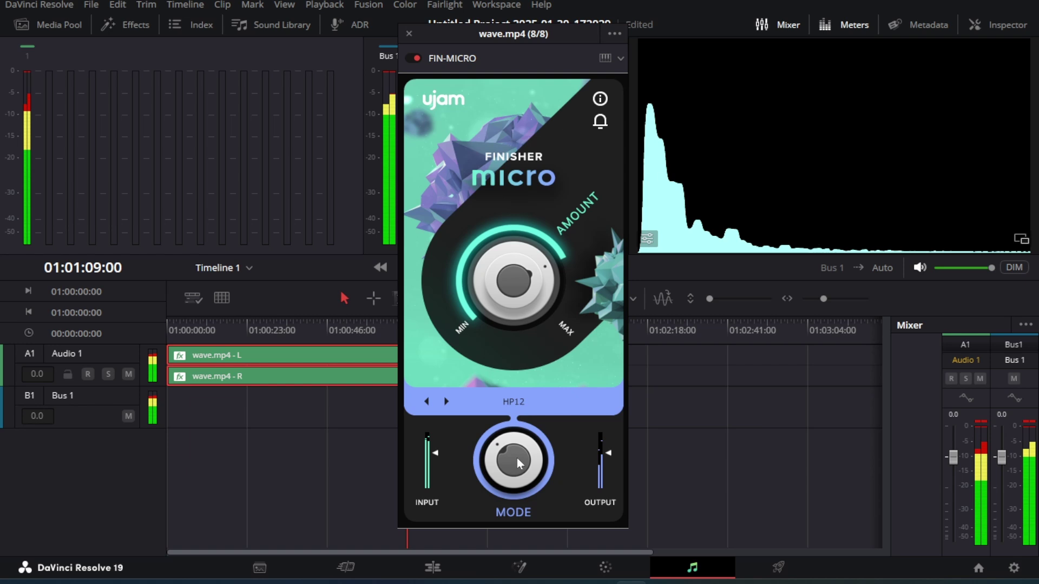
pyautogui.click(517, 462)
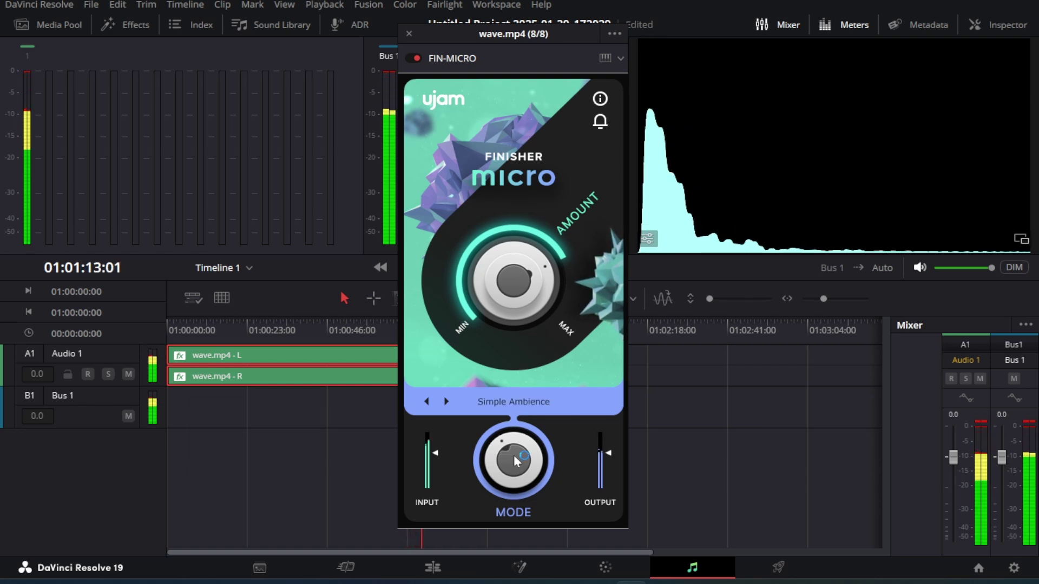
pyautogui.click(516, 463)
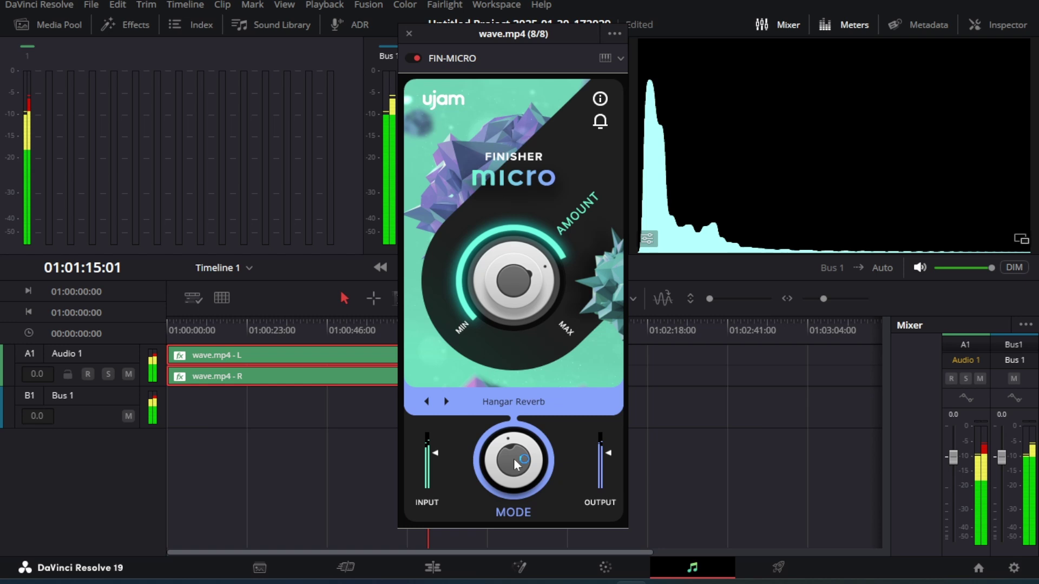
pyautogui.click(516, 461)
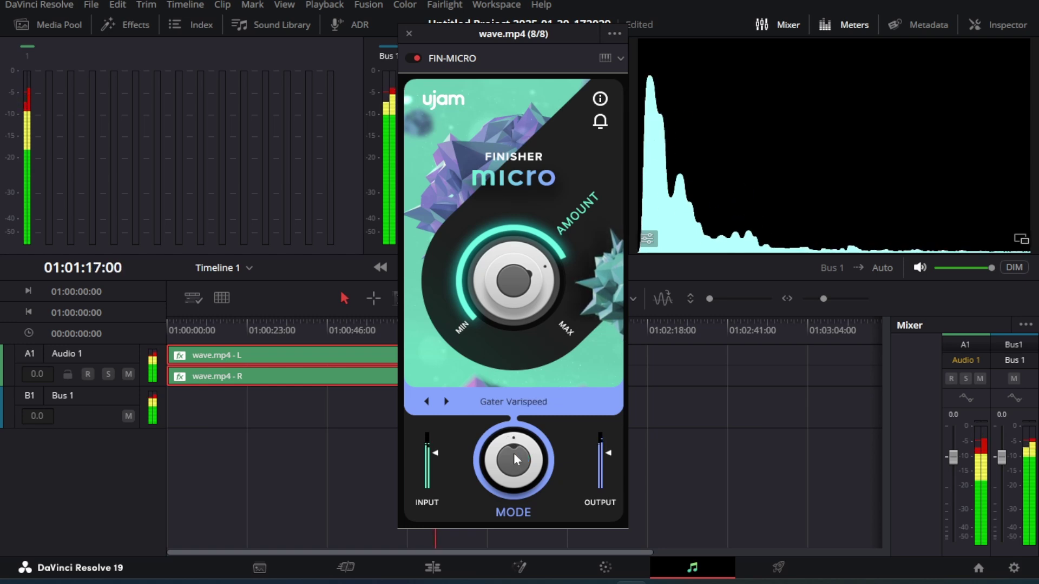
pyautogui.moveTo(518, 281)
pyautogui.mouseDown()
pyautogui.moveTo(524, 303)
pyautogui.moveTo(514, 264)
pyautogui.mouseUp()
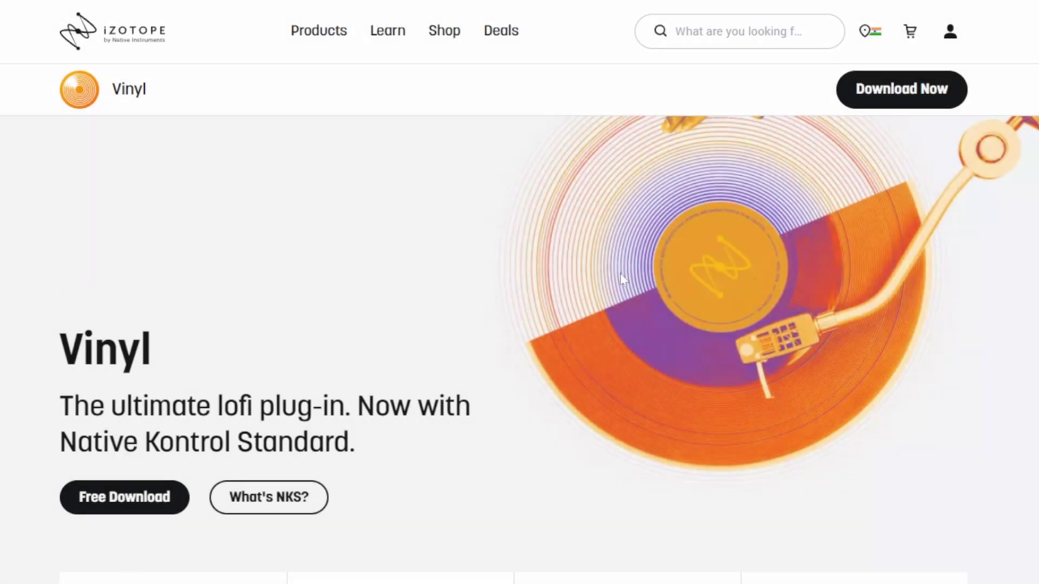
# Scroll the iZotope Vinyl product page down and back up to view the Free Download option
pyautogui.scroll(-3, 620, 274)
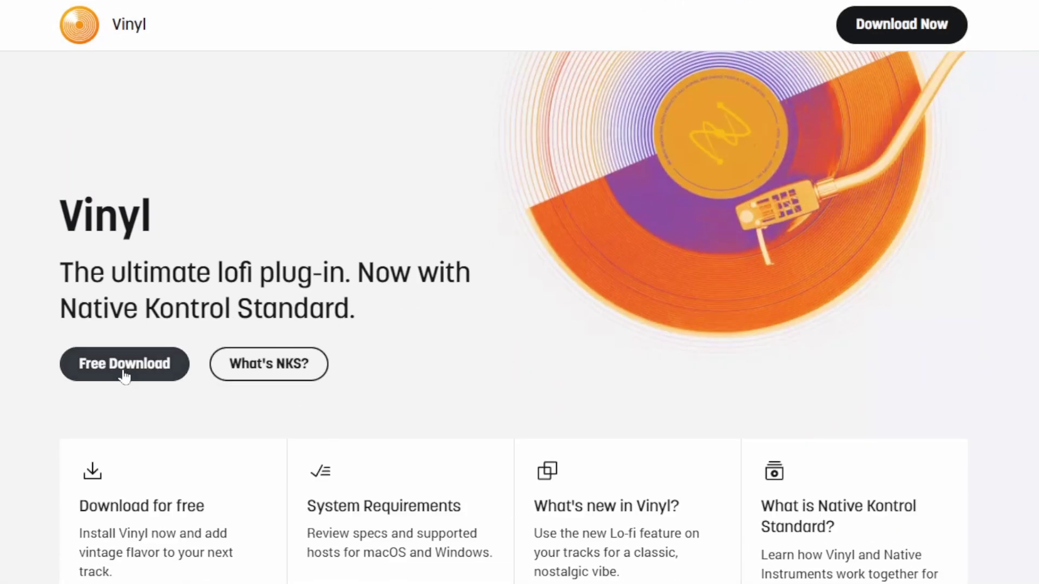
pyautogui.scroll(3, 124, 377)
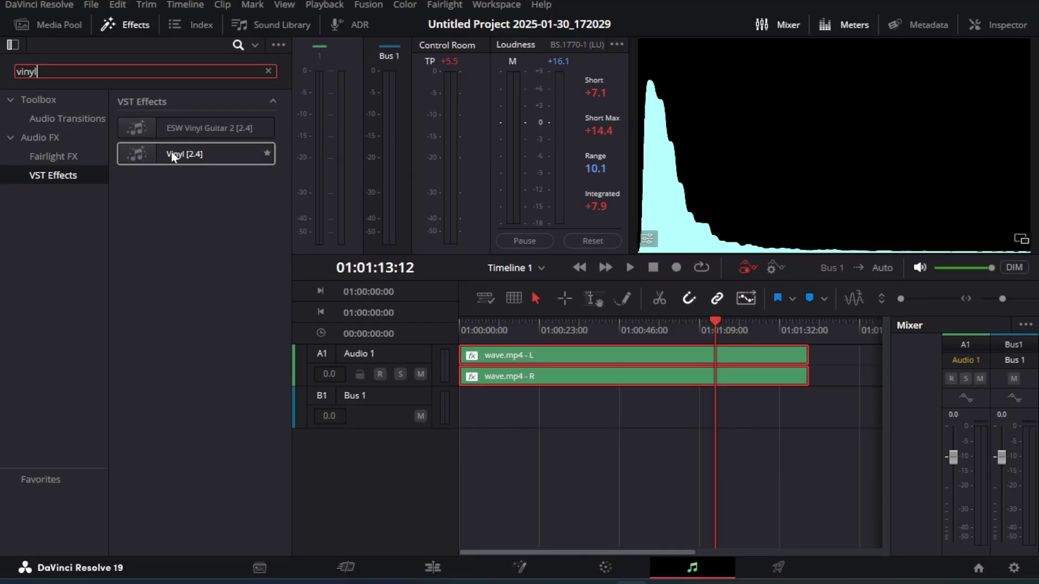
# Apply Vinyl [2.4] to wave.mp4, hide the Effects library and return to the timeline start
pyautogui.moveTo(171, 151); pyautogui.dragTo(552, 365)
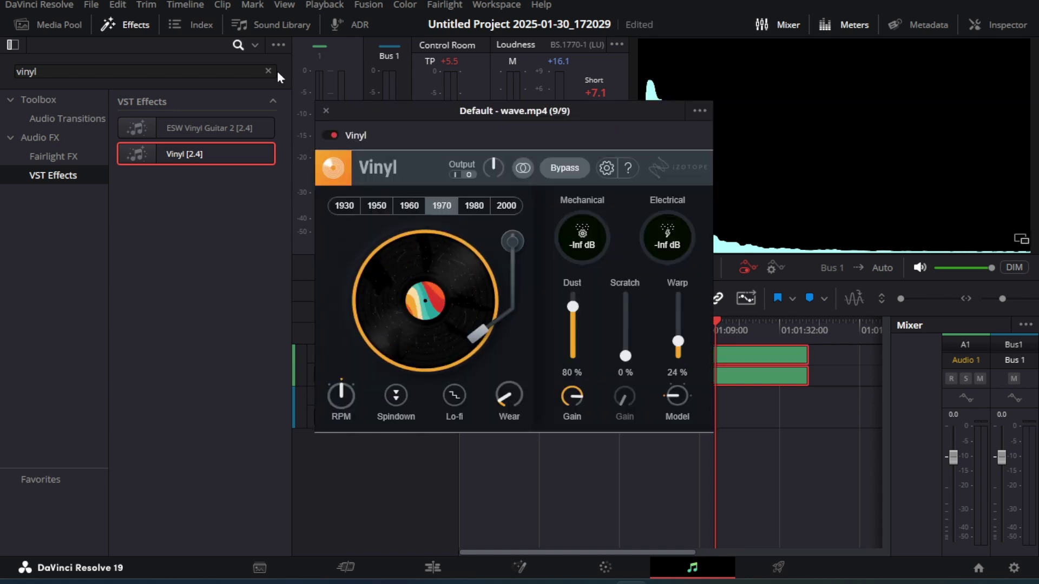
pyautogui.click(130, 25)
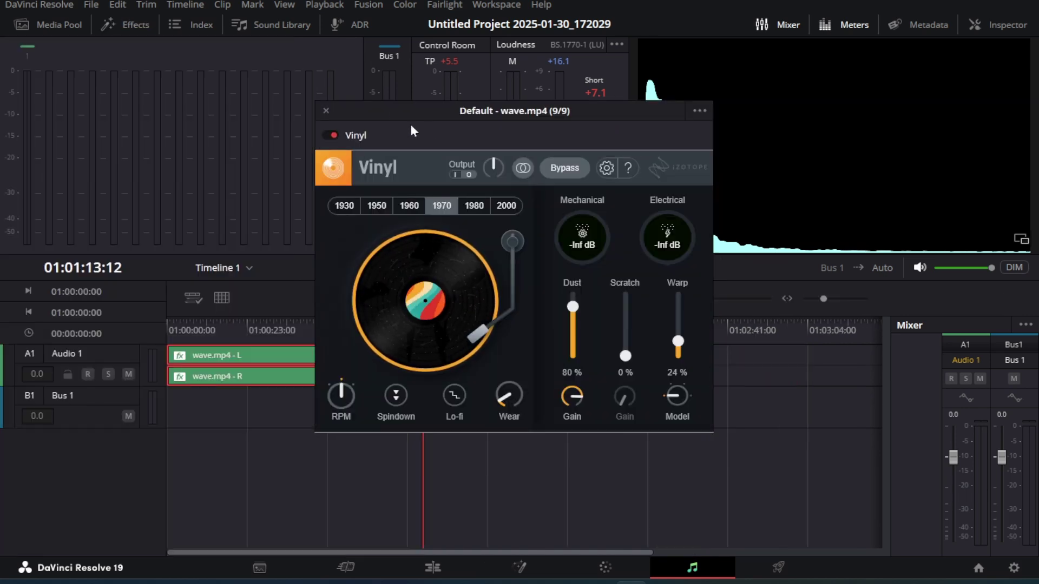
pyautogui.moveTo(414, 130); pyautogui.dragTo(491, 132)
pyautogui.press('Home')
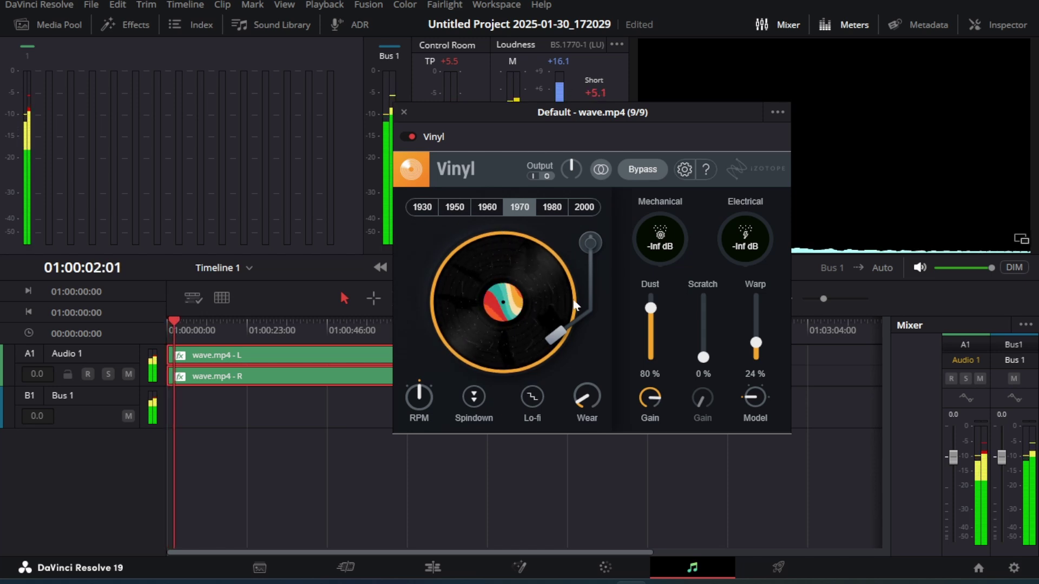
# Raise Vinyl's mechanical and electrical noise, scratch amount to 5% and warp to 35%, and lower scratch gain
pyautogui.moveTo(660, 241); pyautogui.dragTo(659, 227)
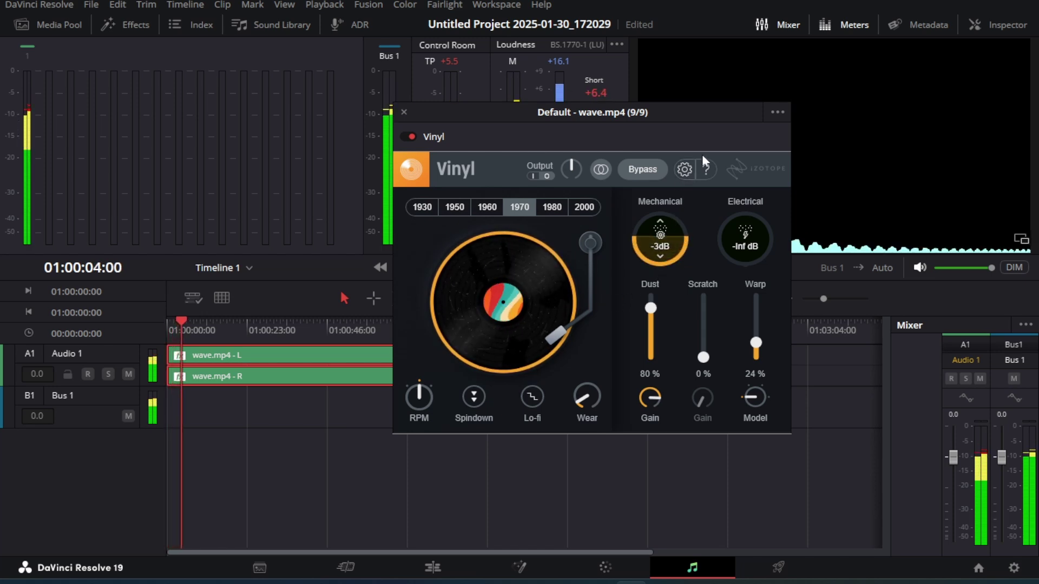
pyautogui.moveTo(745, 240); pyautogui.dragTo(736, 225)
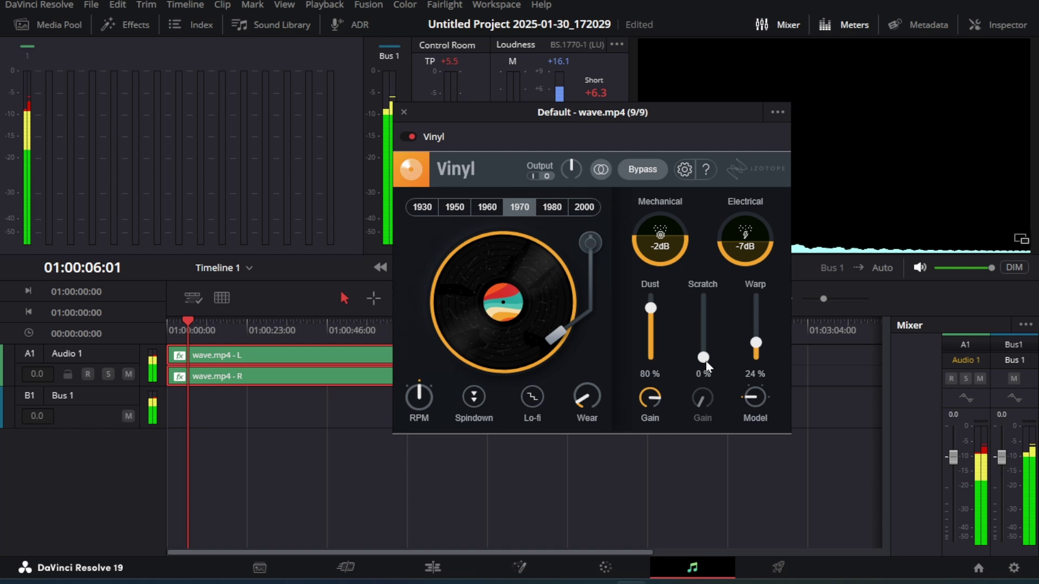
pyautogui.moveTo(706, 362); pyautogui.dragTo(756, 335)
pyautogui.moveTo(650, 308); pyautogui.dragTo(651, 328)
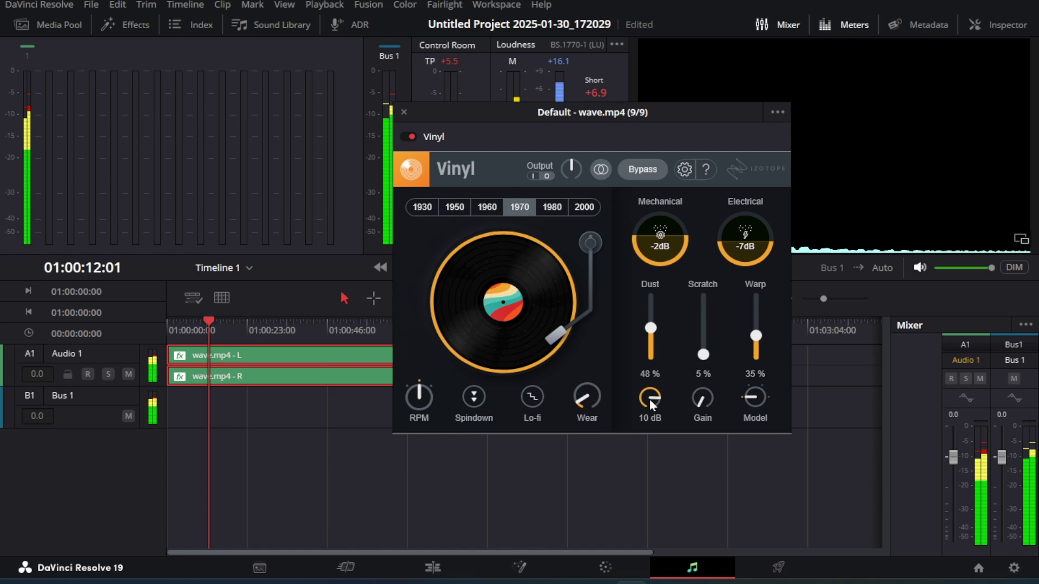
pyautogui.moveTo(702, 398); pyautogui.dragTo(691, 381)
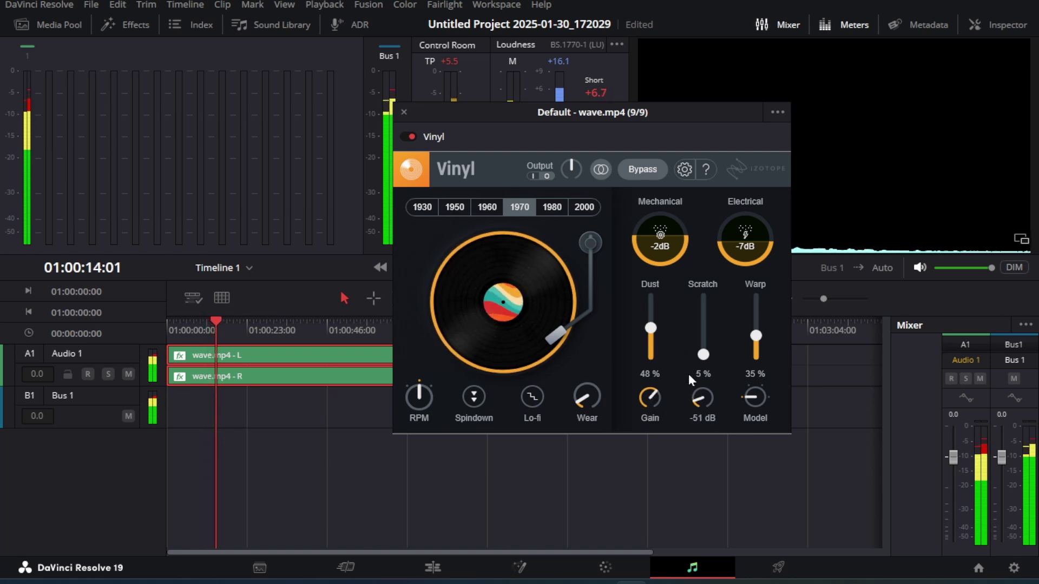
# Audition the 1980, 1950, 1930 and 1970 record eras with Lo-fi and mono output, ending on 1980
pyautogui.click(551, 208)
pyautogui.click(453, 208)
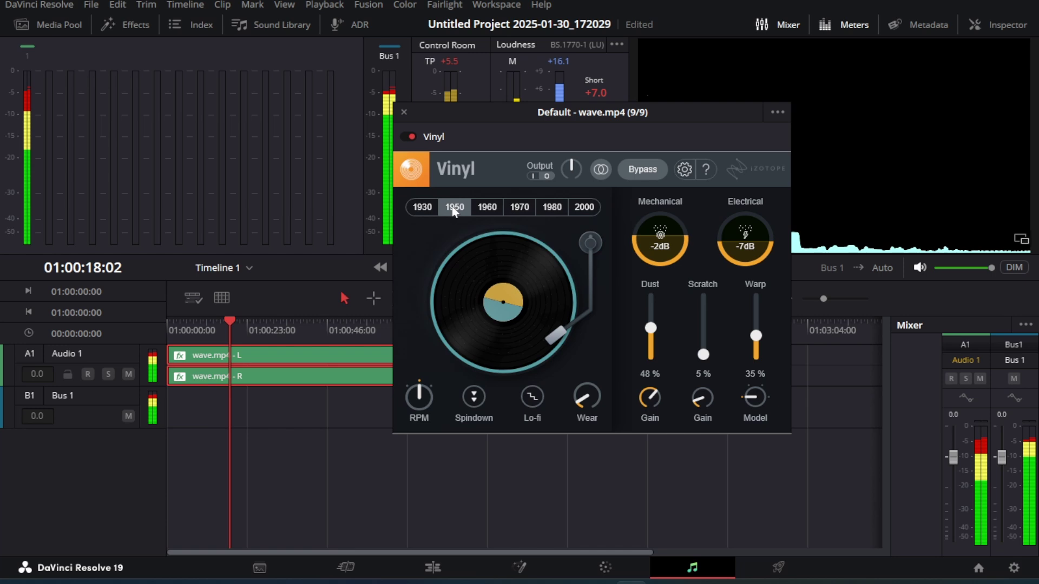
pyautogui.click(421, 208)
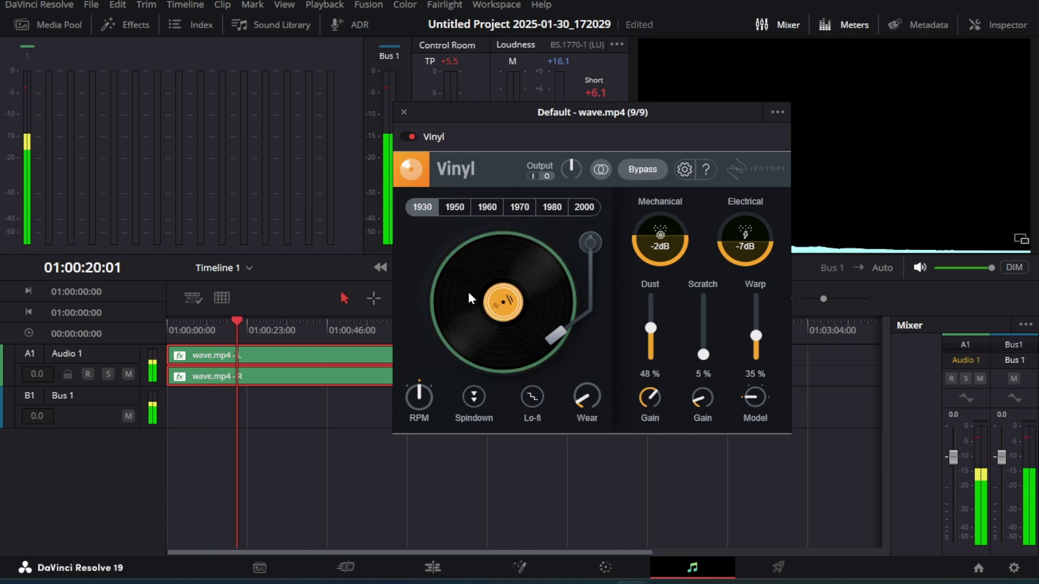
pyautogui.click(542, 403)
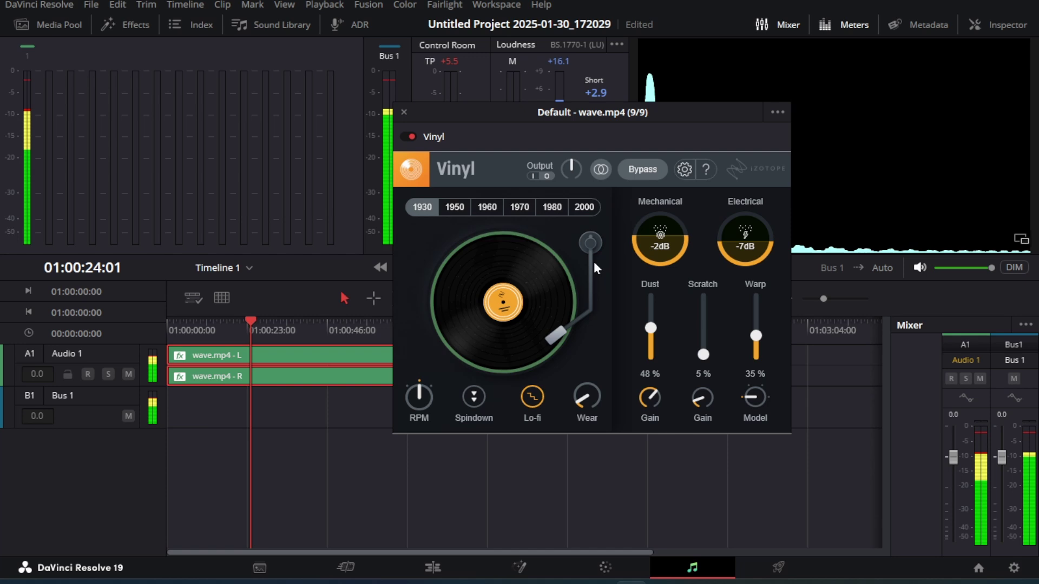
pyautogui.click(599, 170)
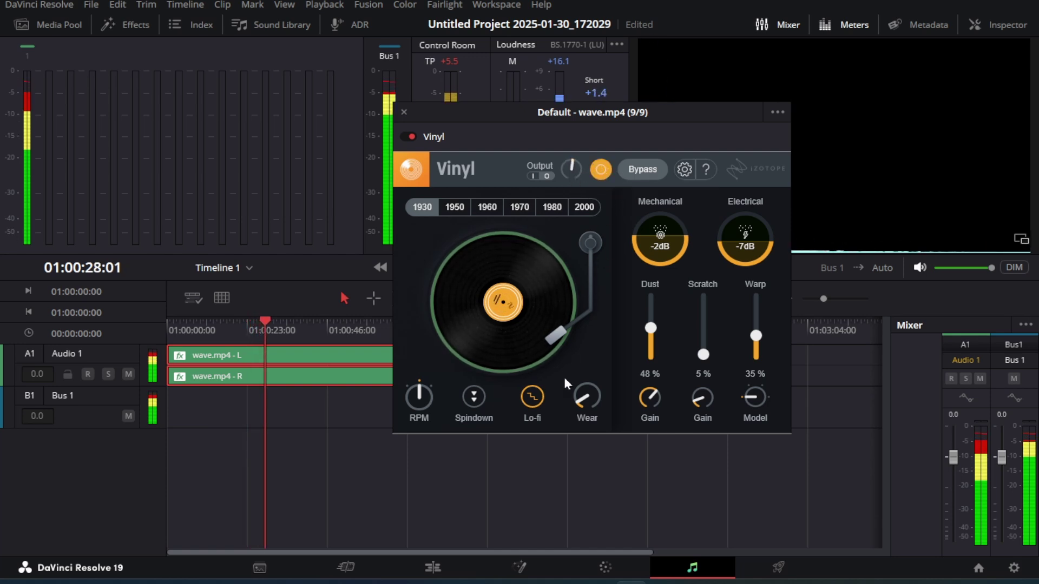
pyautogui.click(520, 207)
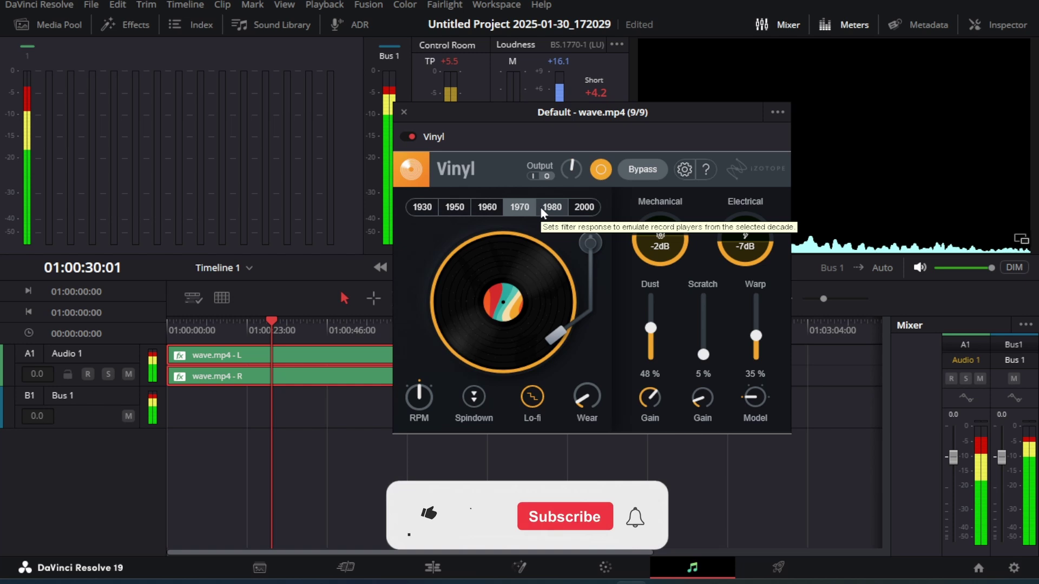
pyautogui.click(549, 208)
# Compare Vinyl bypassed and active, try Spindown briefly, and raise wear to about 61%
pyautogui.click(410, 137)
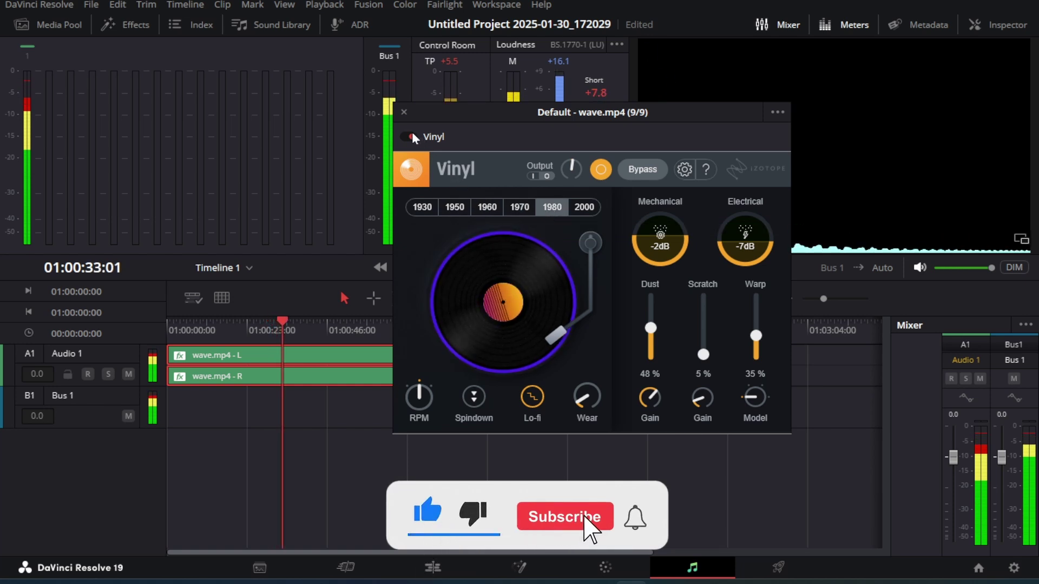
pyautogui.click(412, 137)
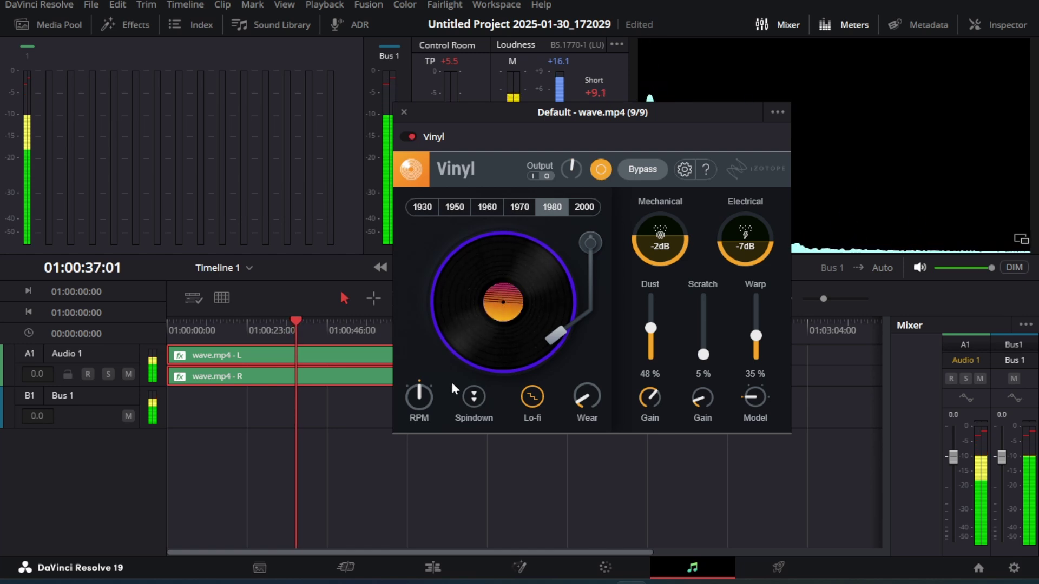
pyautogui.click(469, 398)
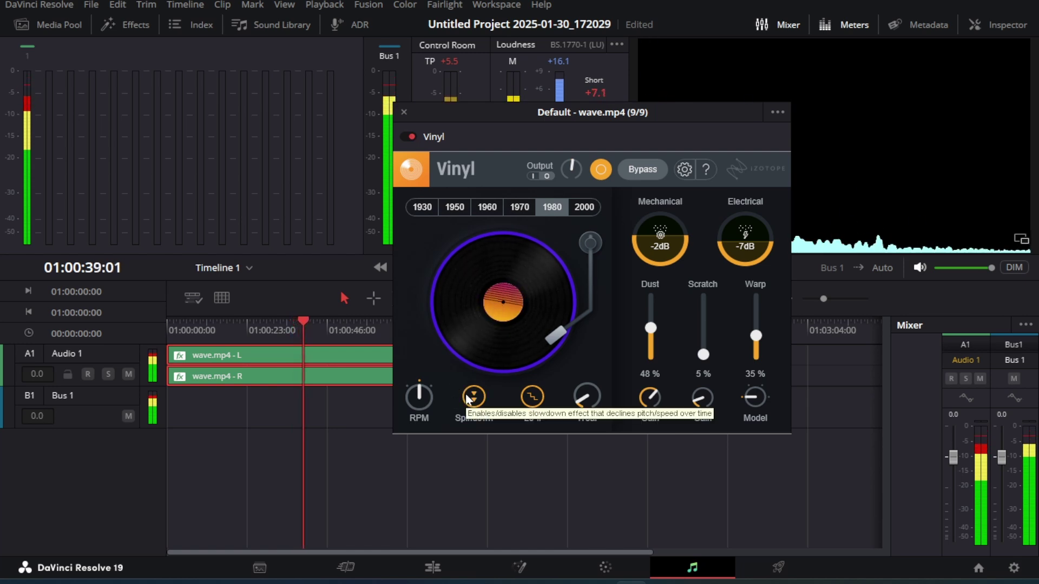
pyautogui.click(468, 398)
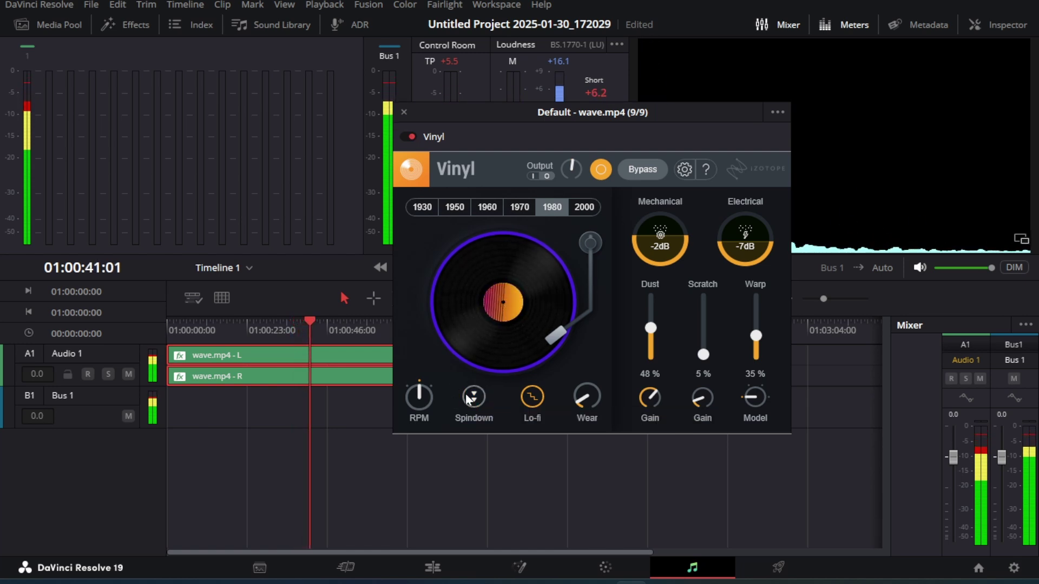
pyautogui.moveTo(589, 389)
pyautogui.mouseDown()
pyautogui.moveTo(589, 310)
pyautogui.moveTo(587, 393)
pyautogui.mouseUp()
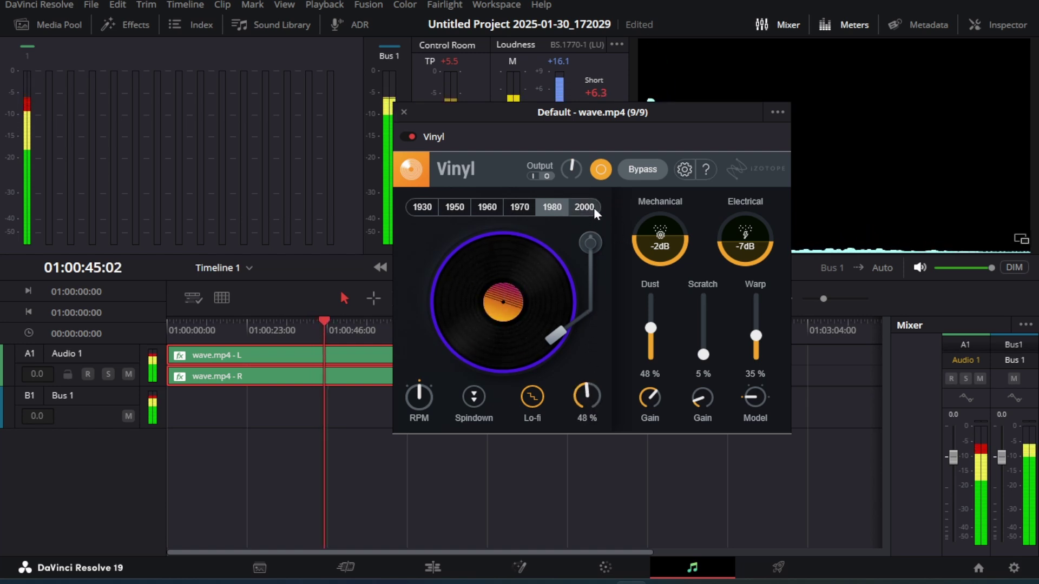
# Try the 1960 and 1950 eras, then settle Vinyl on the 1980 era
pyautogui.click(493, 208)
pyautogui.click(451, 211)
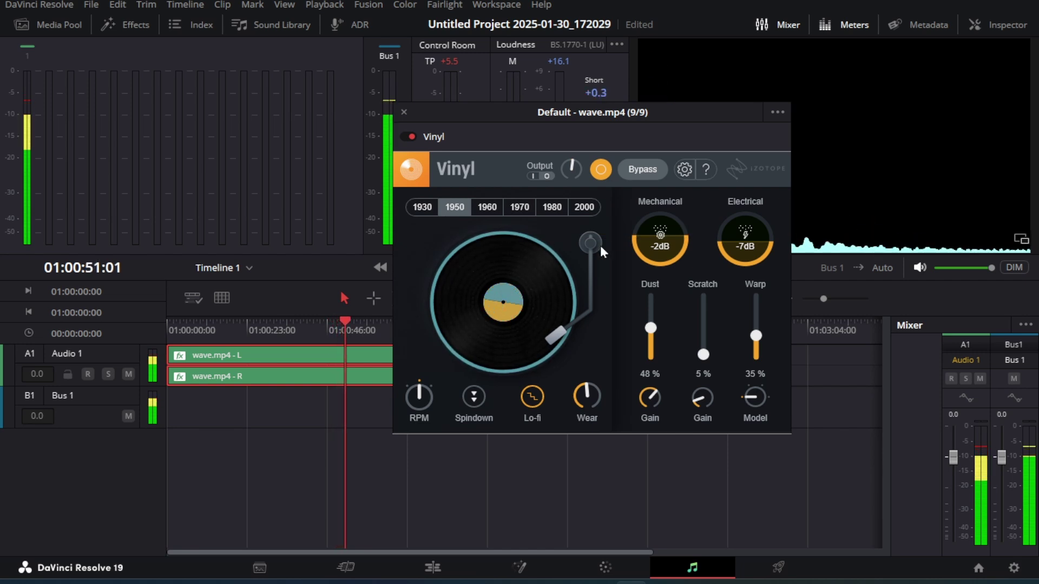
pyautogui.scroll(1, 669, 245)
pyautogui.scroll(2, 665, 244)
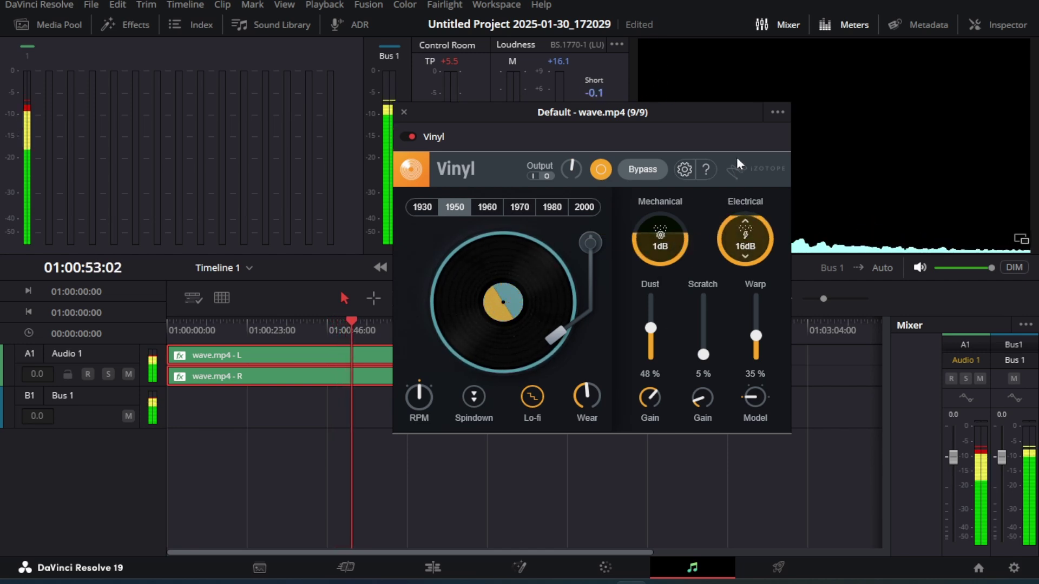
pyautogui.scroll(-4, 743, 238)
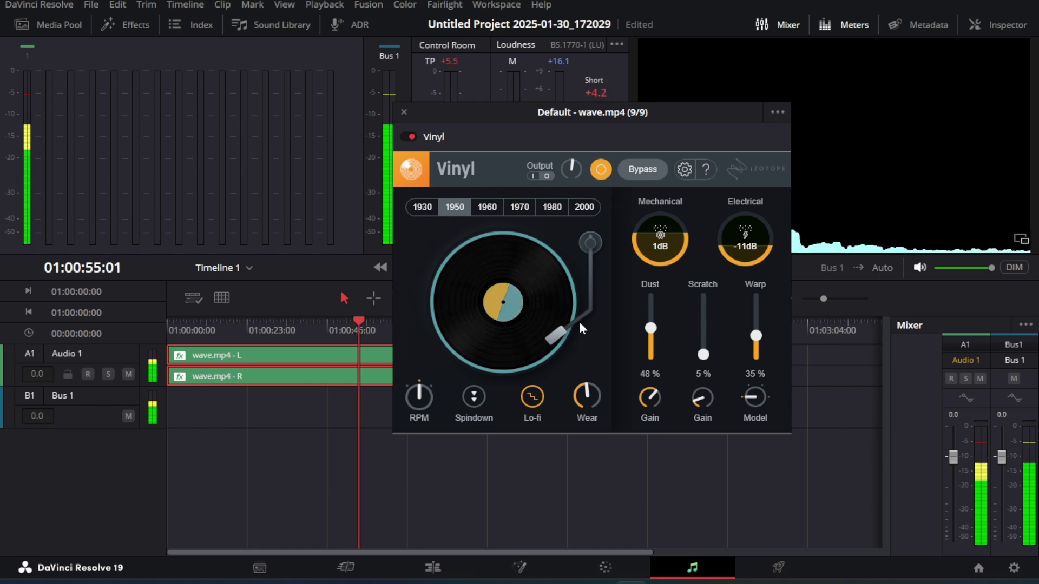
pyautogui.click(552, 207)
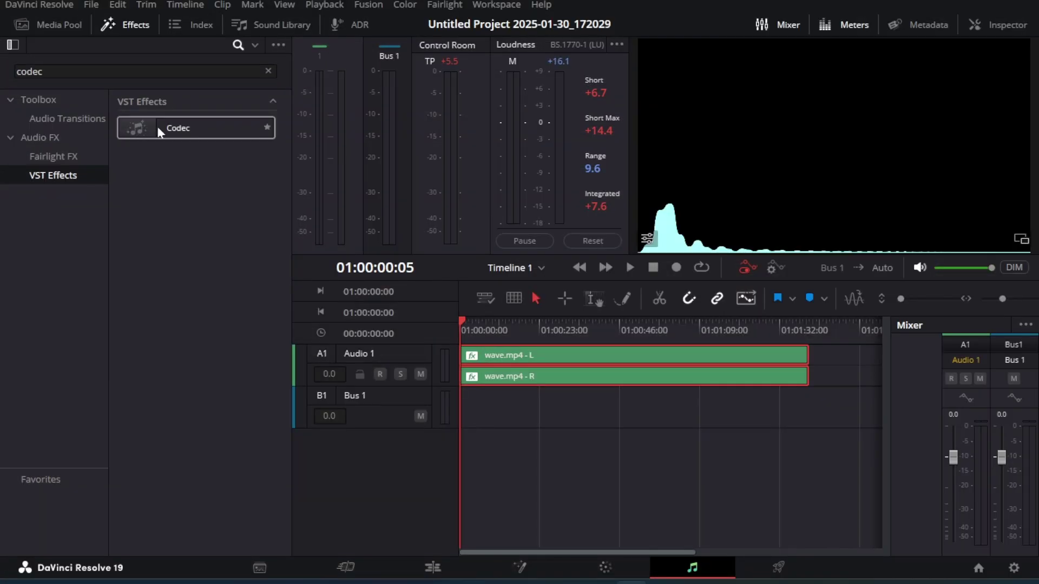
# Apply the Codec VST effect to the wave.mp4 clip and uncover the timeline
pyautogui.moveTo(157, 125); pyautogui.dragTo(531, 352)
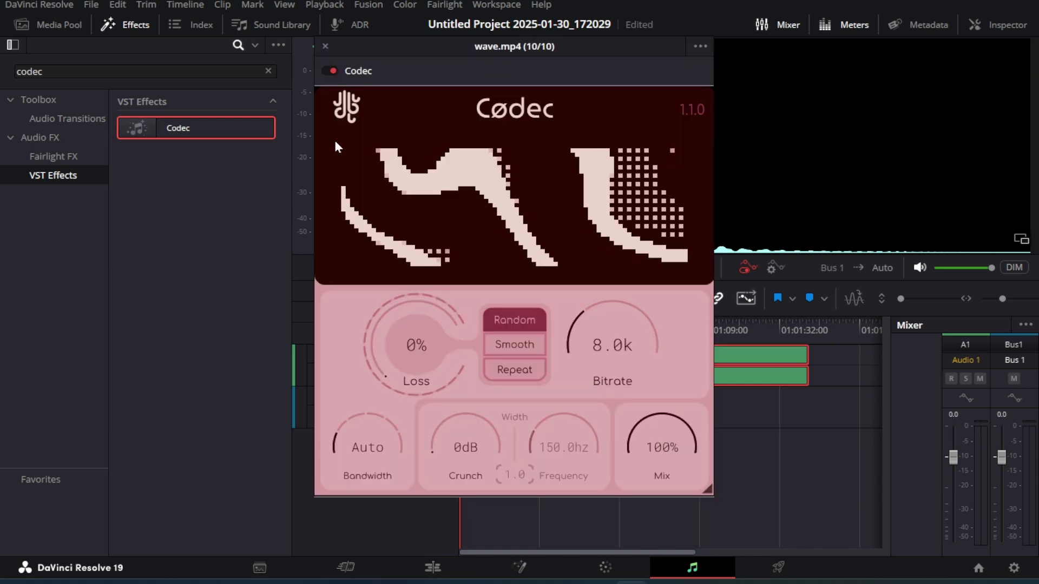
pyautogui.click(138, 25)
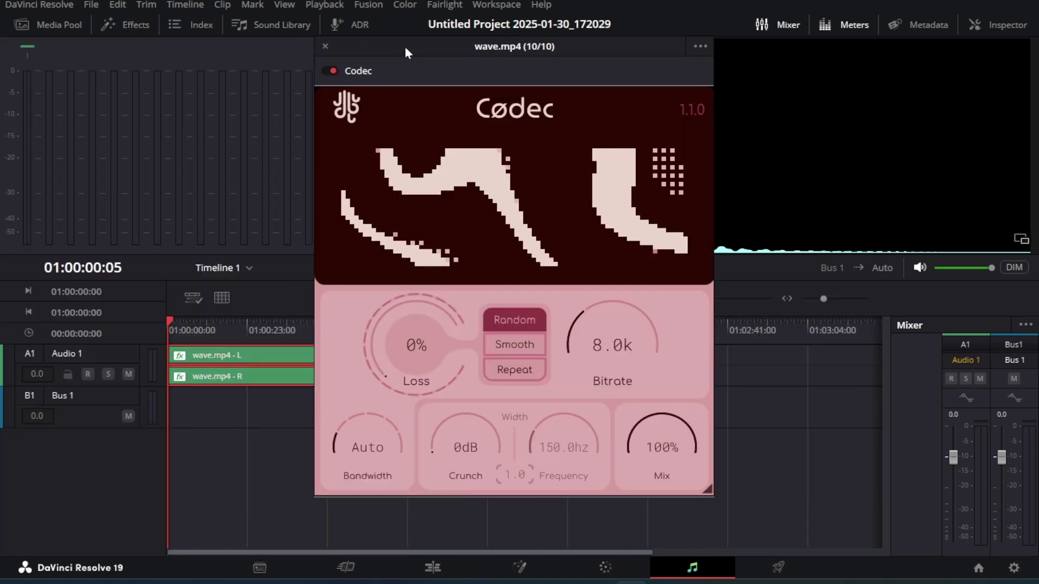
pyautogui.moveTo(405, 46); pyautogui.dragTo(474, 44)
# Play the clip while adjusting Codec's Loss amount and bitrate
pyautogui.press('space')
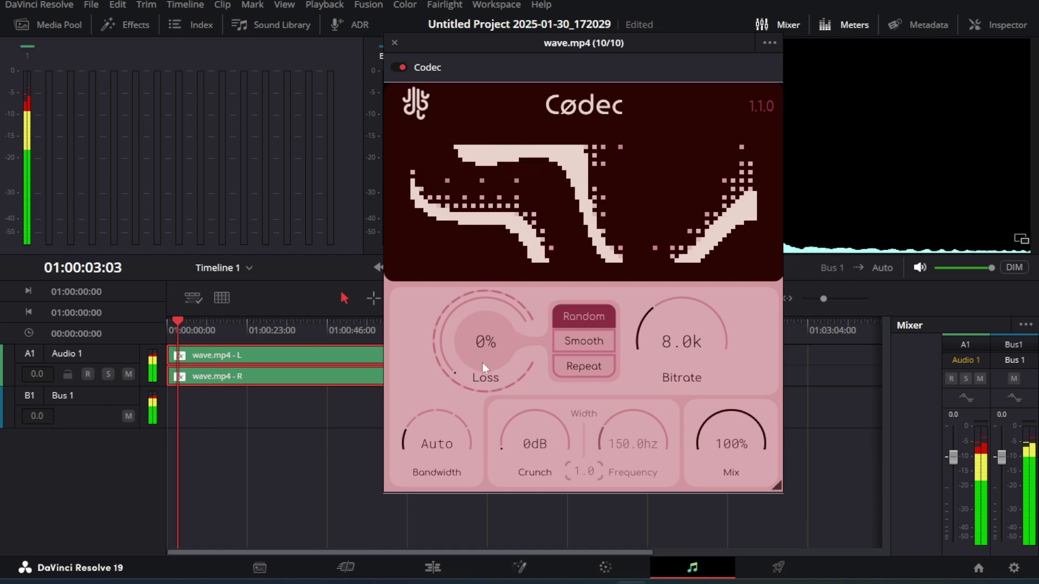
pyautogui.moveTo(484, 343); pyautogui.dragTo(538, 348)
pyautogui.moveTo(679, 325); pyautogui.dragTo(661, 296)
# Try Codec Loss 90% then 55%, bitrate 66k, 3.5dB crunch, lower mix and 6khz bandwidth
pyautogui.moveTo(486, 341); pyautogui.dragTo(491, 198)
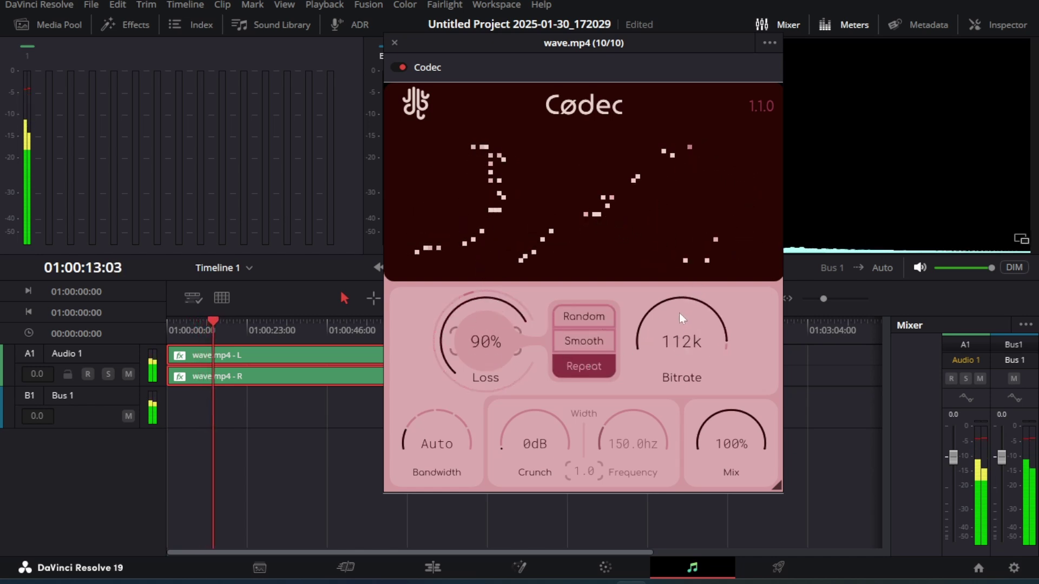
pyautogui.moveTo(455, 333)
pyautogui.mouseDown()
pyautogui.moveTo(458, 403)
pyautogui.moveTo(459, 319)
pyautogui.mouseUp()
pyautogui.moveTo(660, 305)
pyautogui.mouseDown()
pyautogui.moveTo(661, 346)
pyautogui.moveTo(662, 295)
pyautogui.mouseUp()
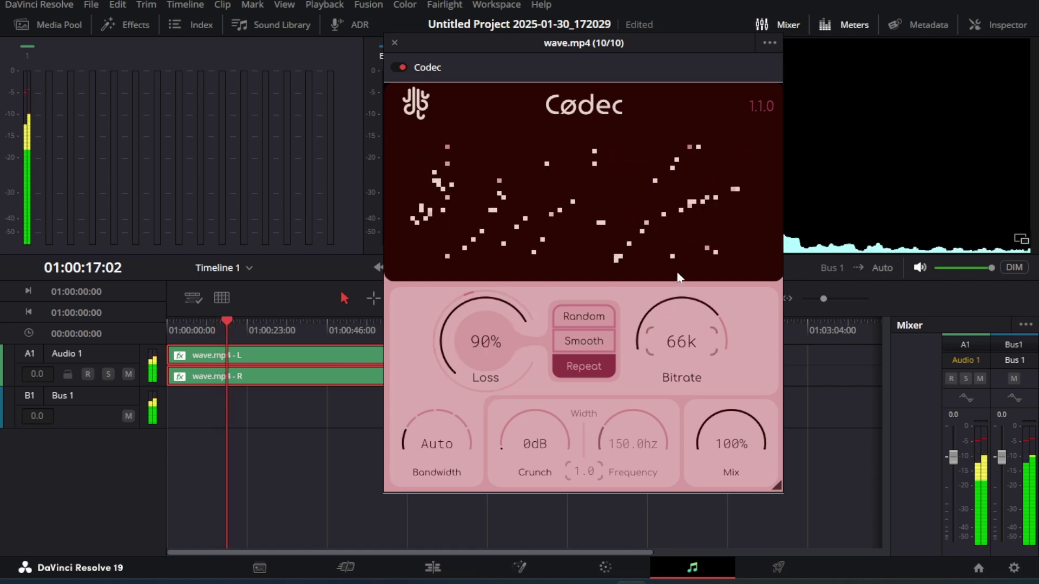
pyautogui.moveTo(474, 340); pyautogui.dragTo(475, 378)
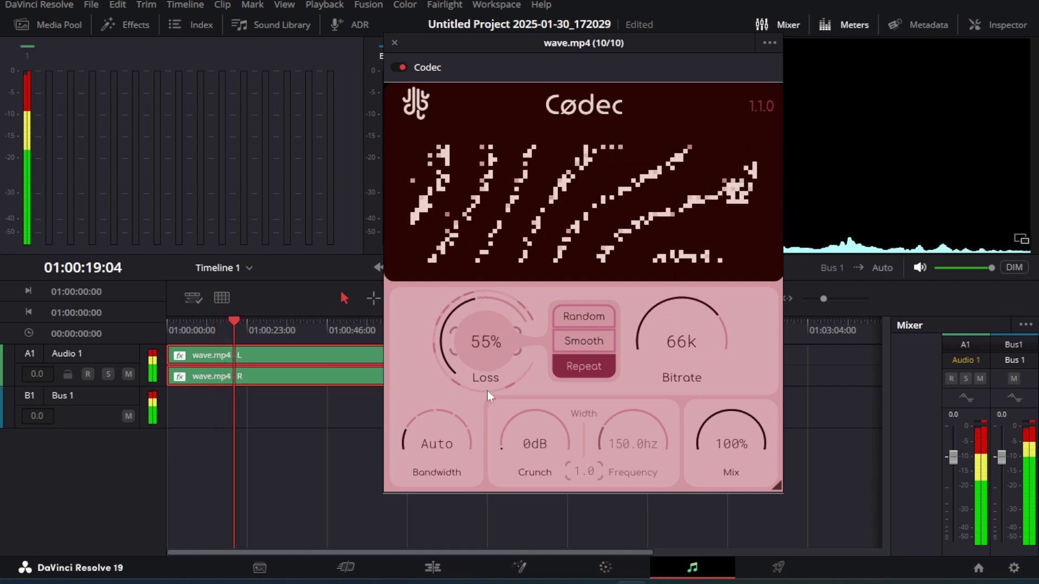
pyautogui.moveTo(535, 455); pyautogui.dragTo(537, 433)
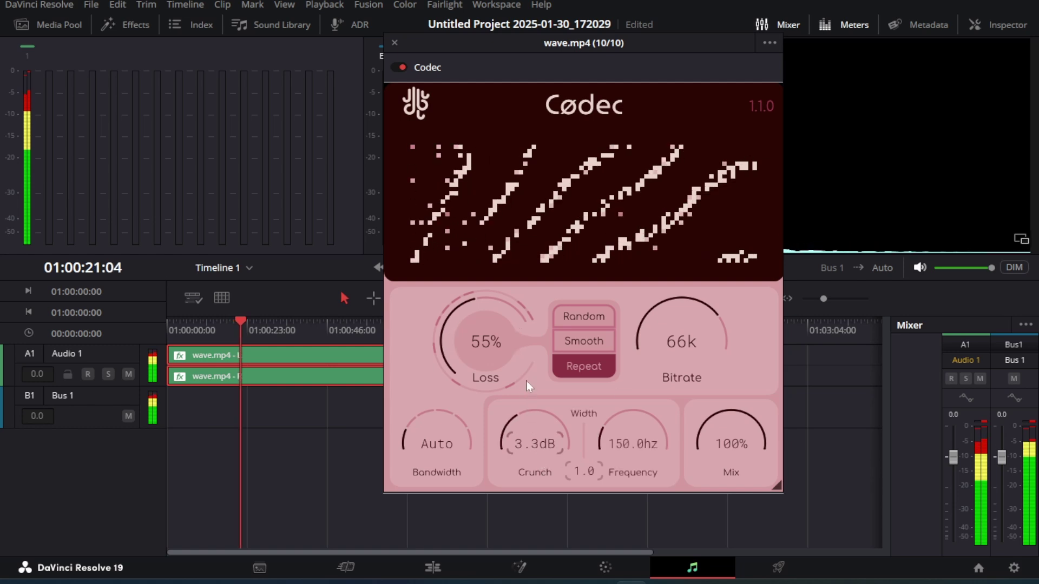
pyautogui.moveTo(731, 451); pyautogui.dragTo(704, 405)
pyautogui.moveTo(437, 449); pyautogui.dragTo(510, 414)
# Try Smooth and Random modes, then Repeat with Loss 29%, Frequency 83.0hz, Bandwidth 4khz, Mix 80%
pyautogui.click(579, 341)
pyautogui.click(583, 316)
pyautogui.moveTo(682, 343); pyautogui.dragTo(680, 381)
pyautogui.moveTo(633, 446); pyautogui.dragTo(632, 466)
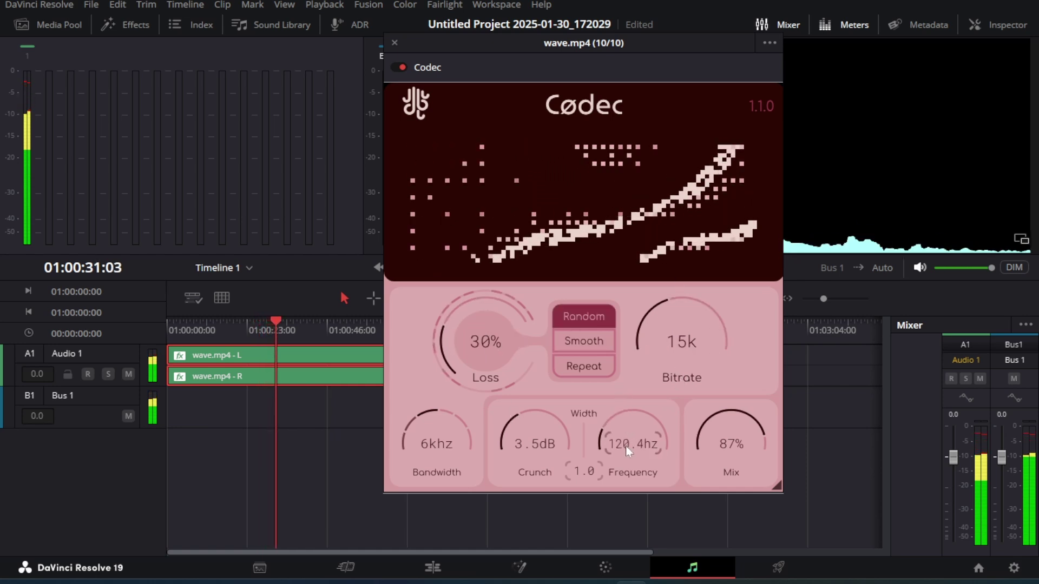
pyautogui.click(592, 370)
pyautogui.moveTo(486, 366)
pyautogui.mouseDown()
pyautogui.moveTo(487, 346)
pyautogui.moveTo(486, 366)
pyautogui.mouseUp()
pyautogui.moveTo(436, 446); pyautogui.dragTo(437, 460)
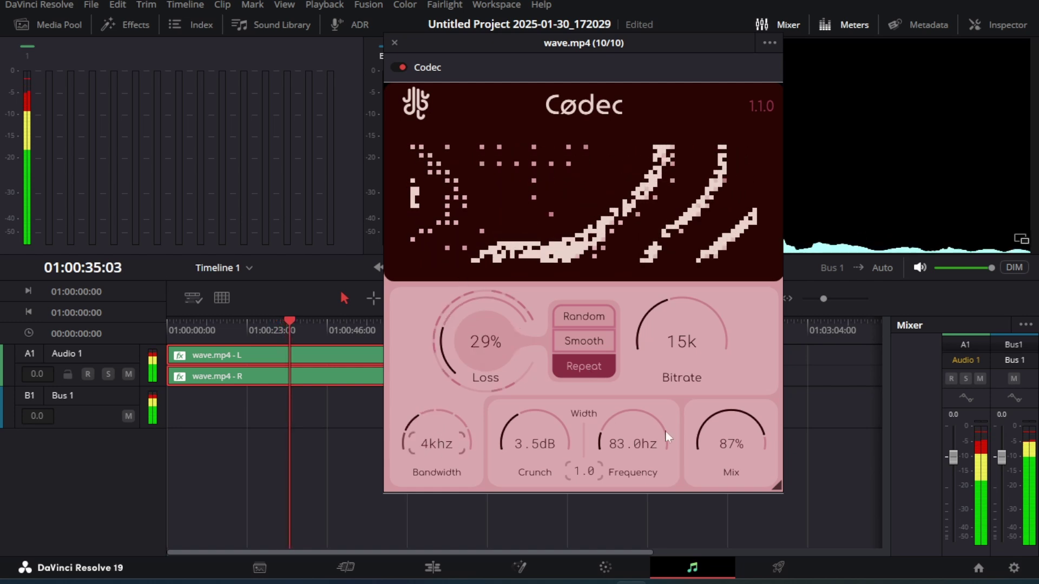
pyautogui.moveTo(732, 449)
pyautogui.mouseDown()
pyautogui.moveTo(741, 505)
pyautogui.moveTo(732, 435)
pyautogui.mouseUp()
pyautogui.moveTo(683, 346)
pyautogui.mouseDown()
pyautogui.moveTo(693, 370)
pyautogui.moveTo(692, 338)
pyautogui.mouseUp()
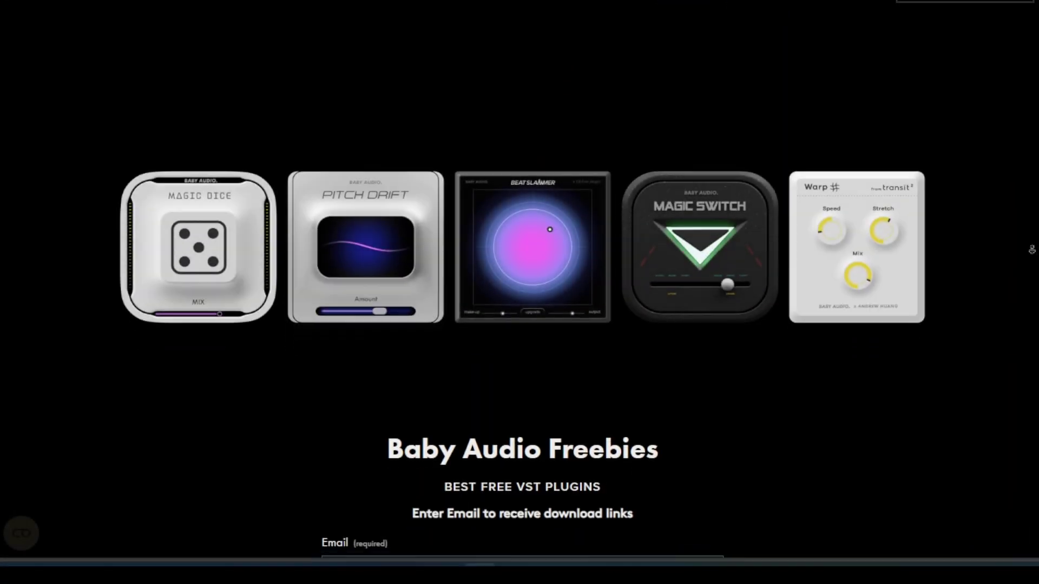
# Browse the Freebies page past Warp, Magic Switch, Magic Dice and Beat Slammer, then move the Warp window aside
pyautogui.scroll(-9, 1031, 250)
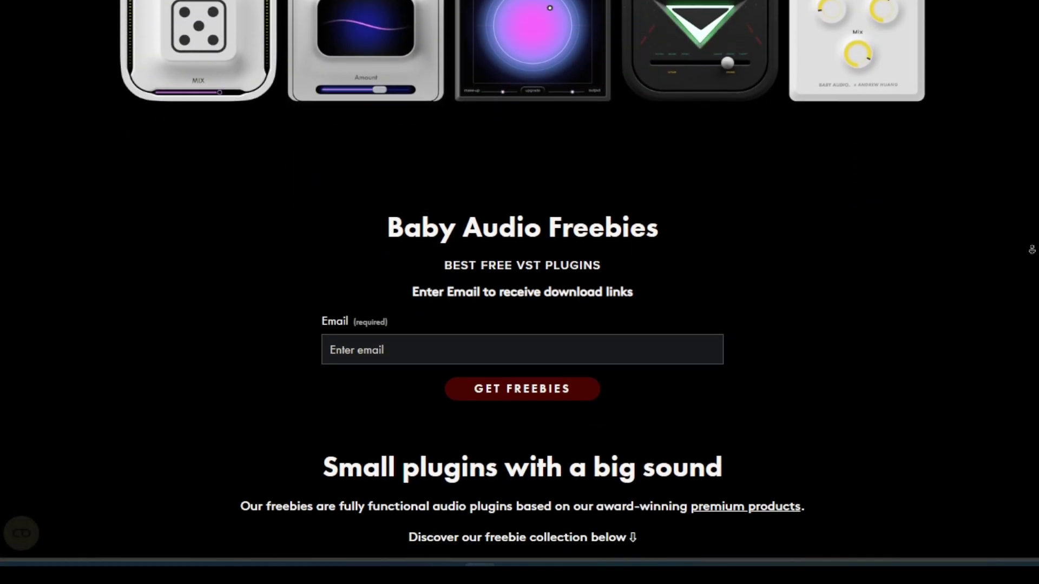
pyautogui.scroll(-16, 1031, 257)
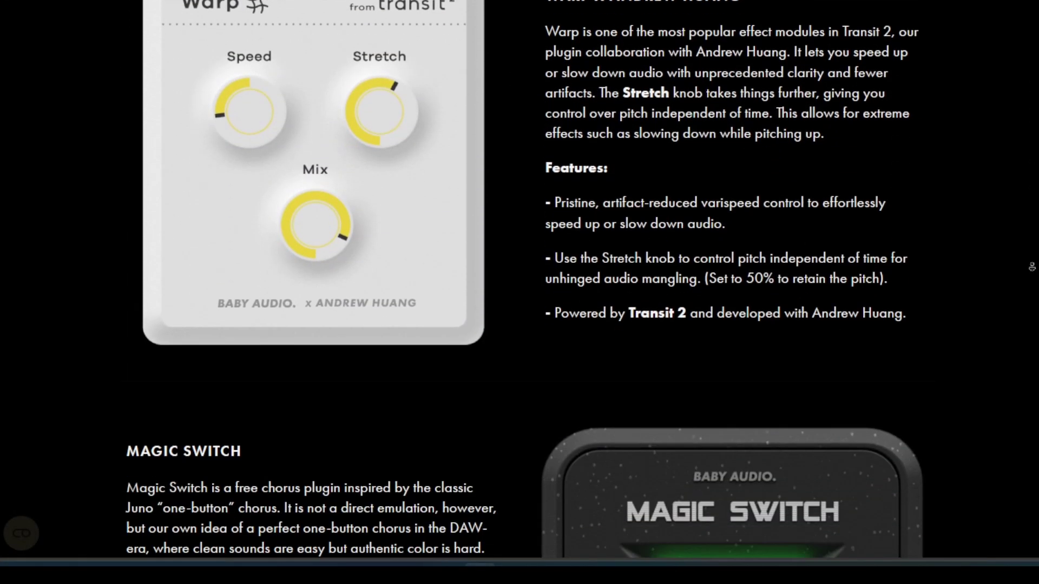
pyautogui.scroll(-18, 1032, 273)
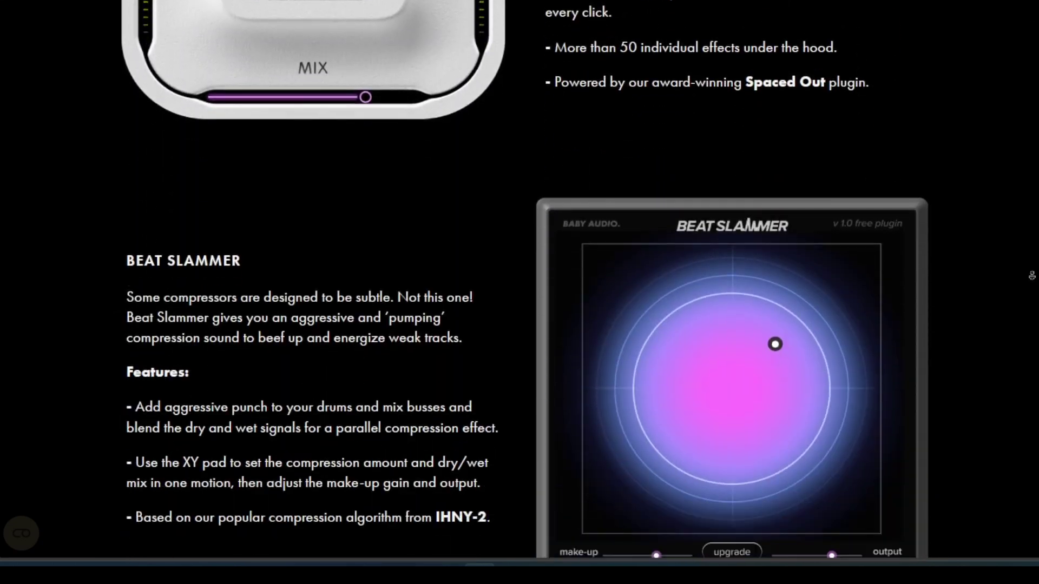
pyautogui.moveTo(251, 75); pyautogui.dragTo(261, 106)
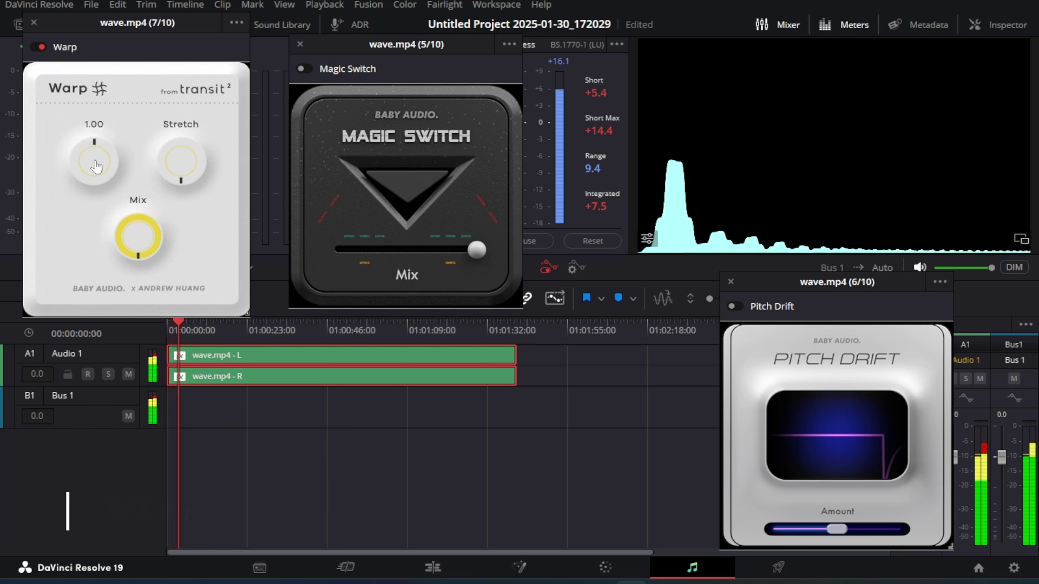
# Nudge Warp's Speed, jump the playhead later in the clip, then slow Speed to 0.74
pyautogui.moveTo(95, 162); pyautogui.dragTo(101, 183)
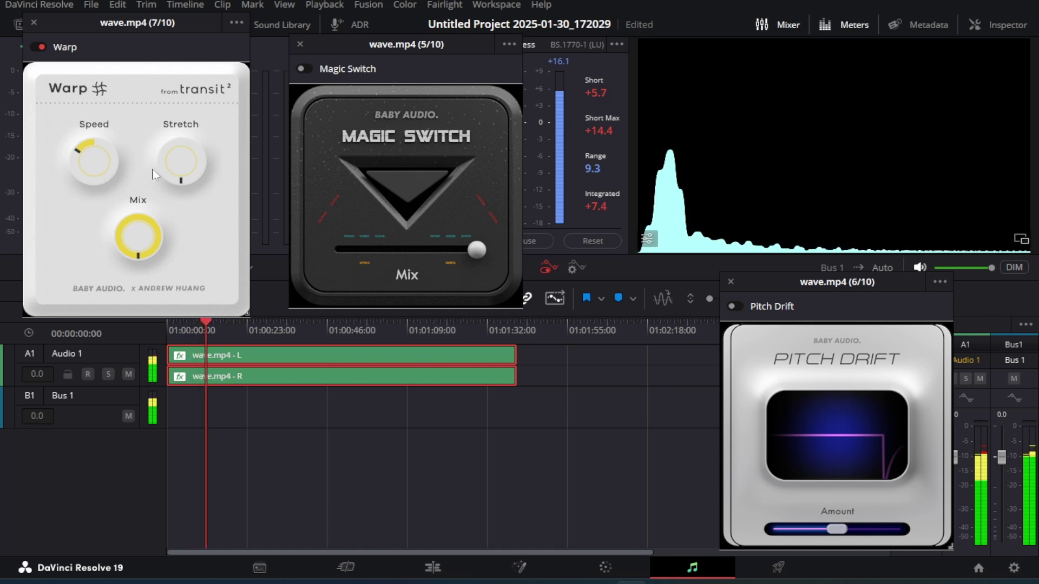
pyautogui.click(260, 330)
pyautogui.click(295, 330)
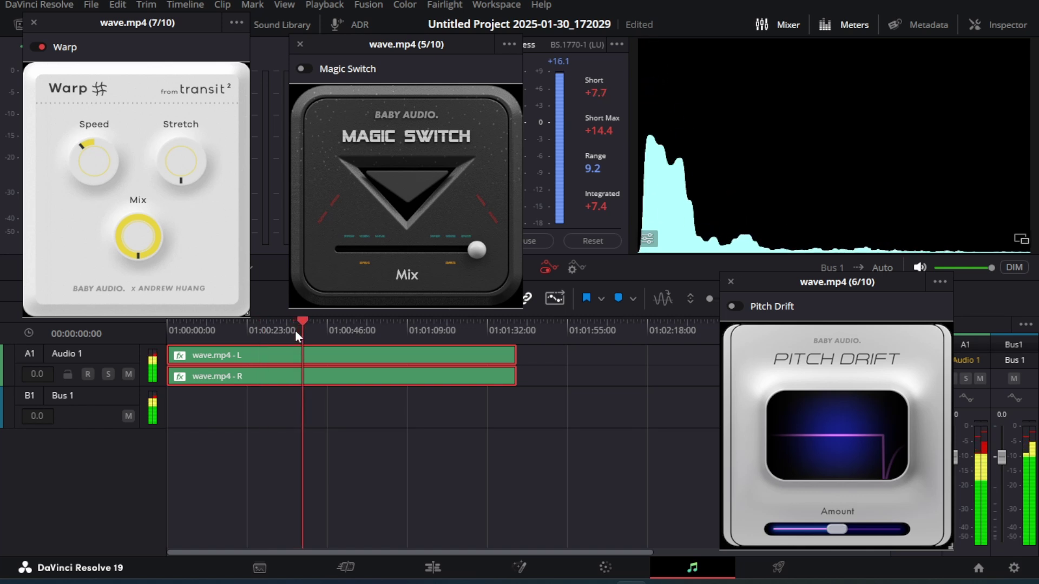
pyautogui.moveTo(103, 171)
pyautogui.moveTo(103, 163); pyautogui.dragTo(101, 165)
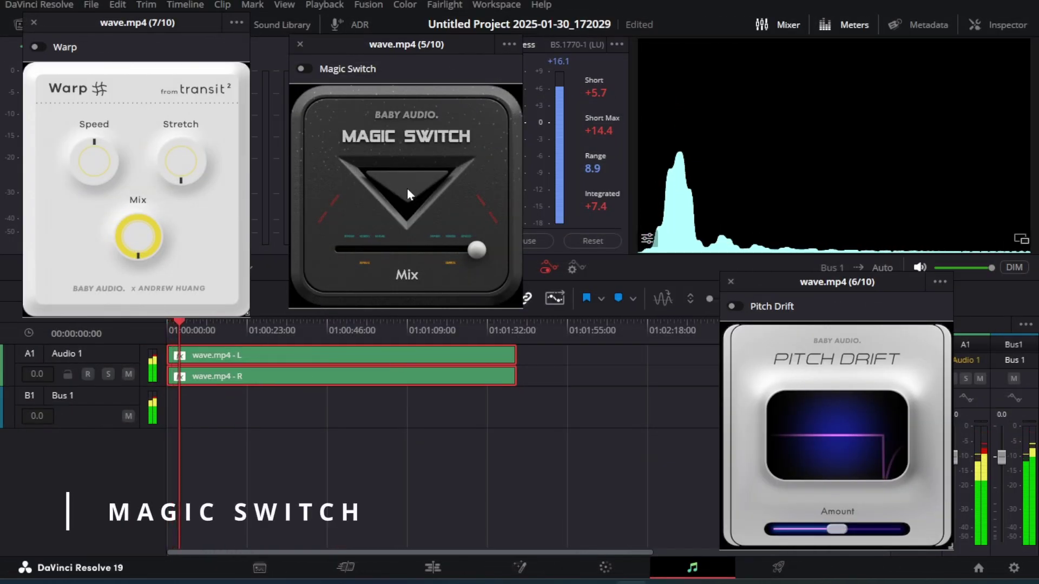
# Enable the Magic Switch chorus and adjust its Mix slider
pyautogui.click(406, 187)
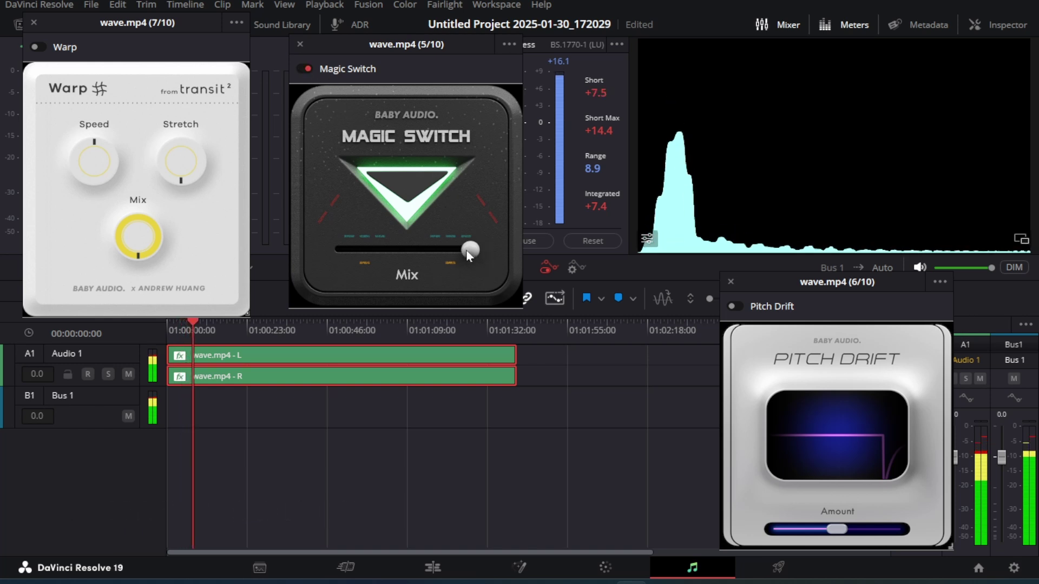
pyautogui.moveTo(424, 247); pyautogui.dragTo(380, 245)
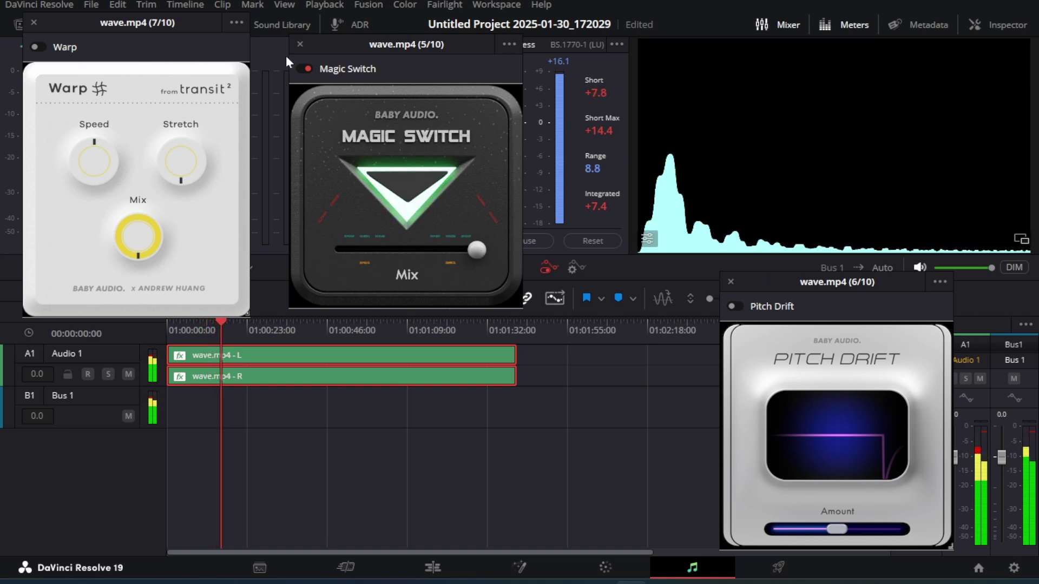
# Enable Pitch Drift, try speeds of 55 and 99, set Amount to 98, then lower the speed
pyautogui.click(735, 306)
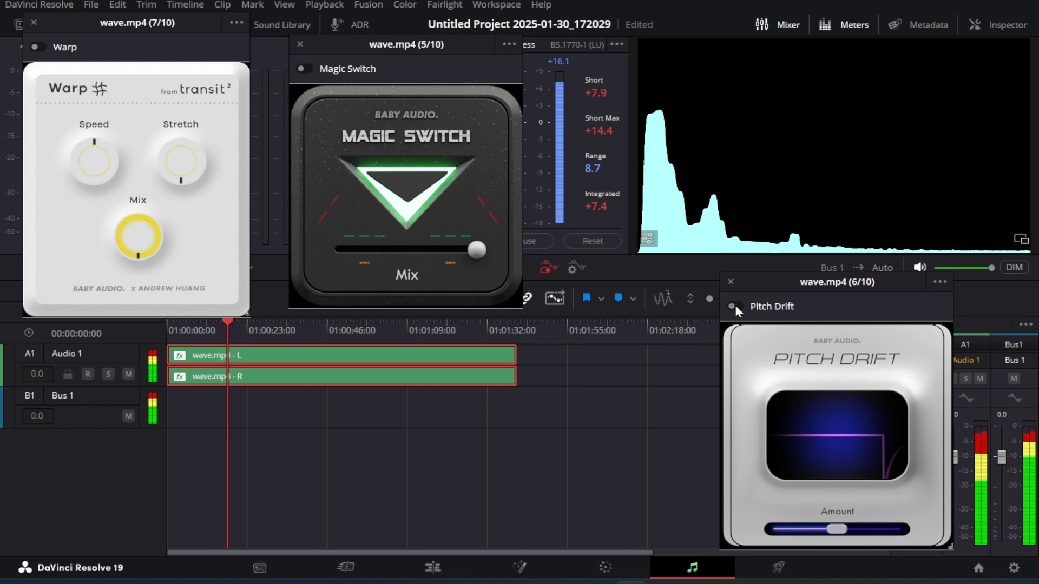
pyautogui.moveTo(776, 295); pyautogui.dragTo(698, 201)
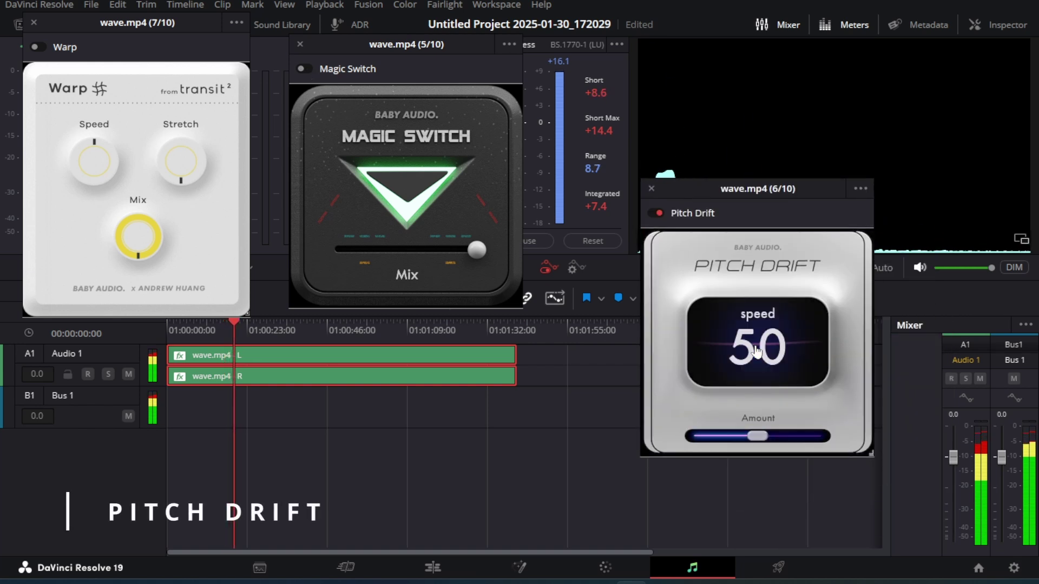
pyautogui.moveTo(760, 359); pyautogui.dragTo(760, 352)
pyautogui.moveTo(756, 295); pyautogui.dragTo(755, 282)
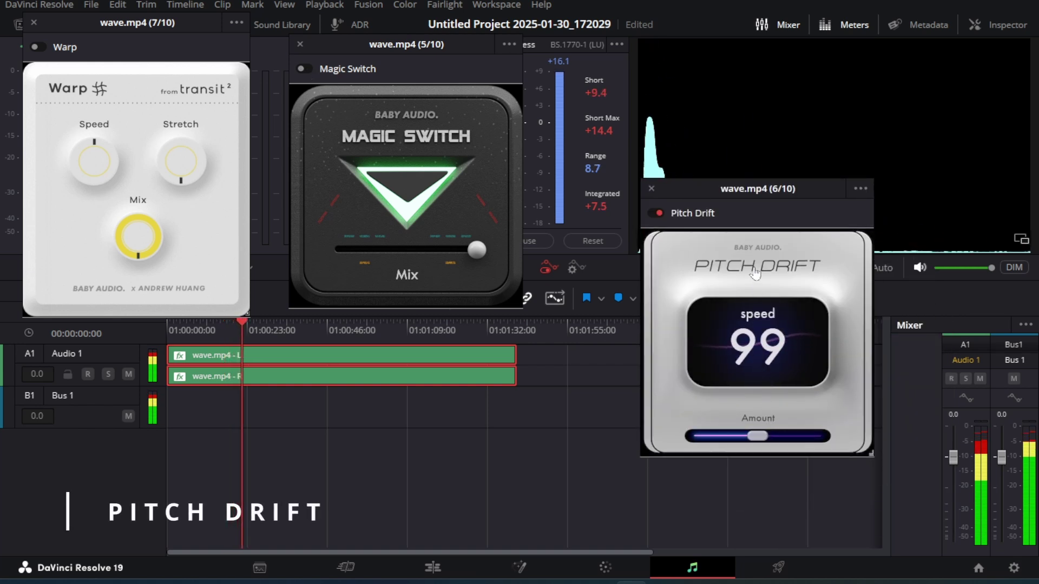
pyautogui.moveTo(760, 441); pyautogui.dragTo(731, 438)
pyautogui.moveTo(774, 346); pyautogui.dragTo(781, 369)
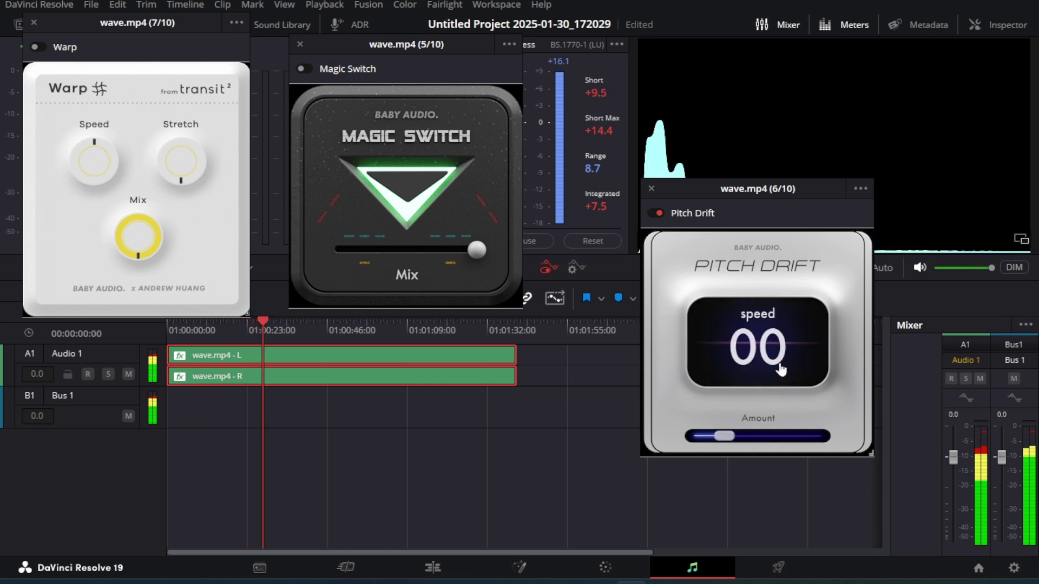